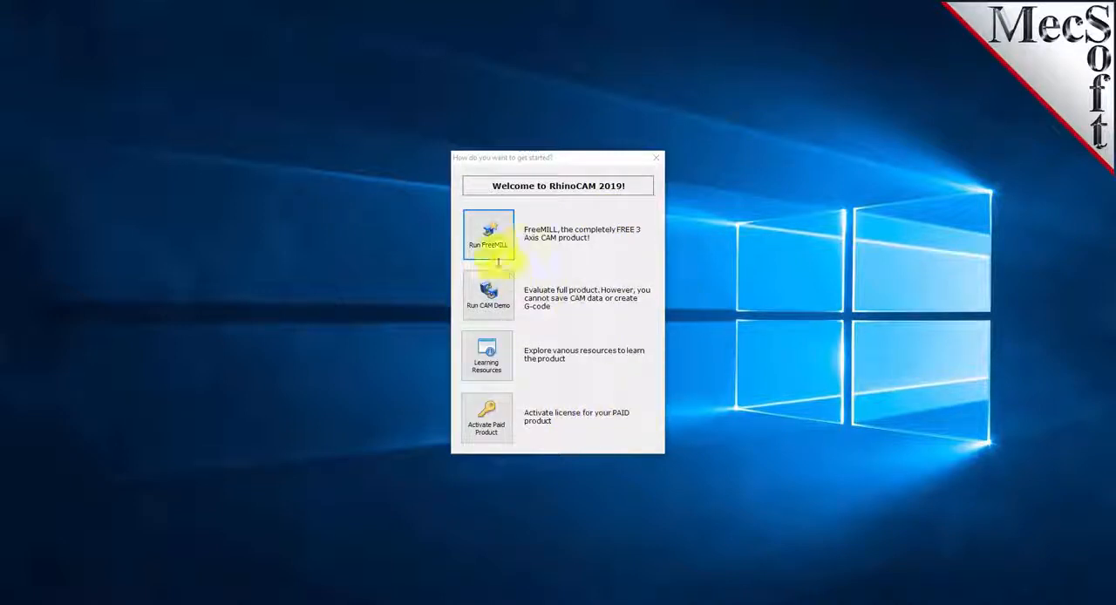
- Start the FreeMILL module and open the CAMJam #100346 part file
left_click(488, 235)
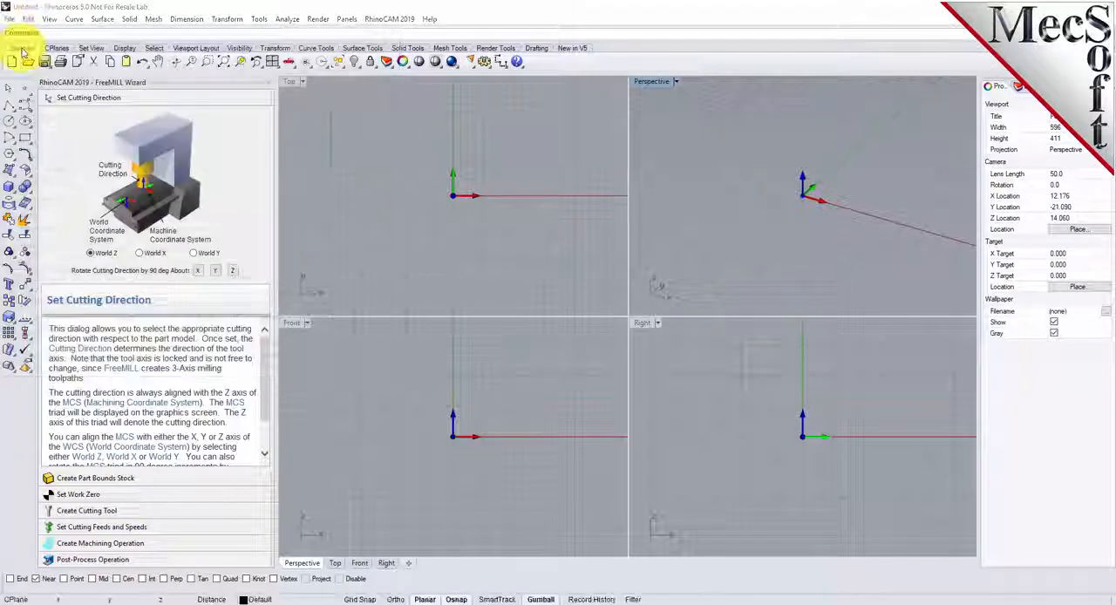
left_click(28, 60)
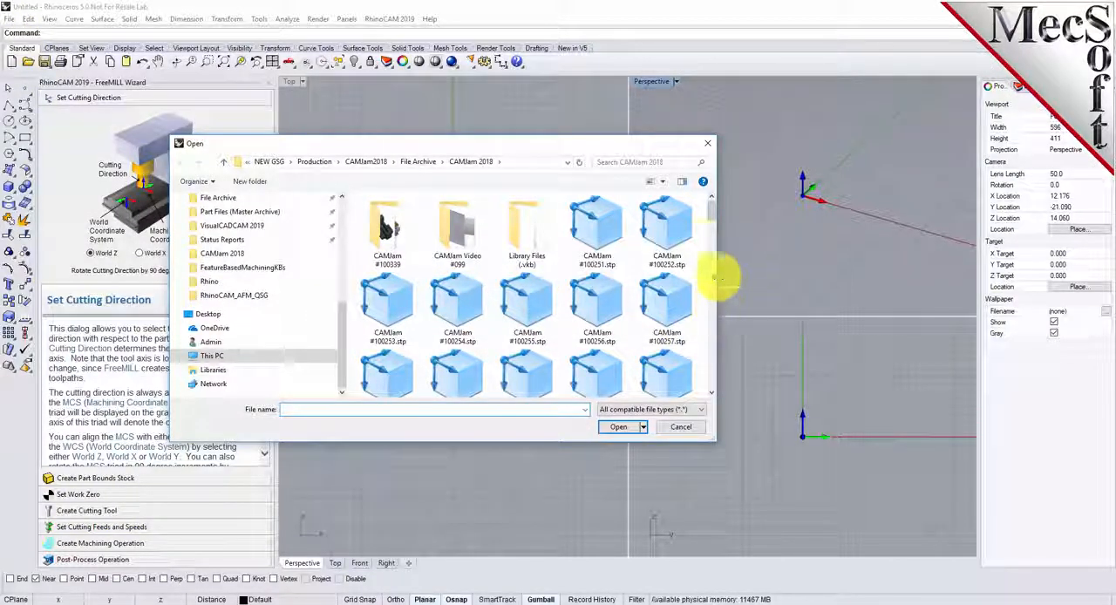
left_click_drag(712, 217, 710, 333)
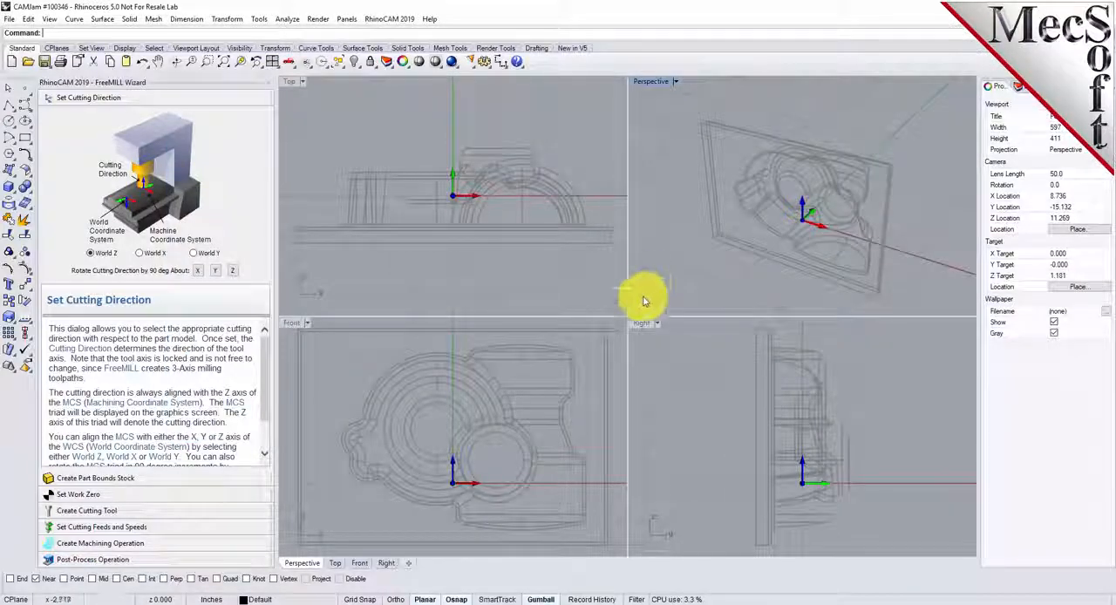
- Rotate the whole part about the X axis so its base plate lies flat on the XY plane
right_click_drag(828, 195, 884, 199)
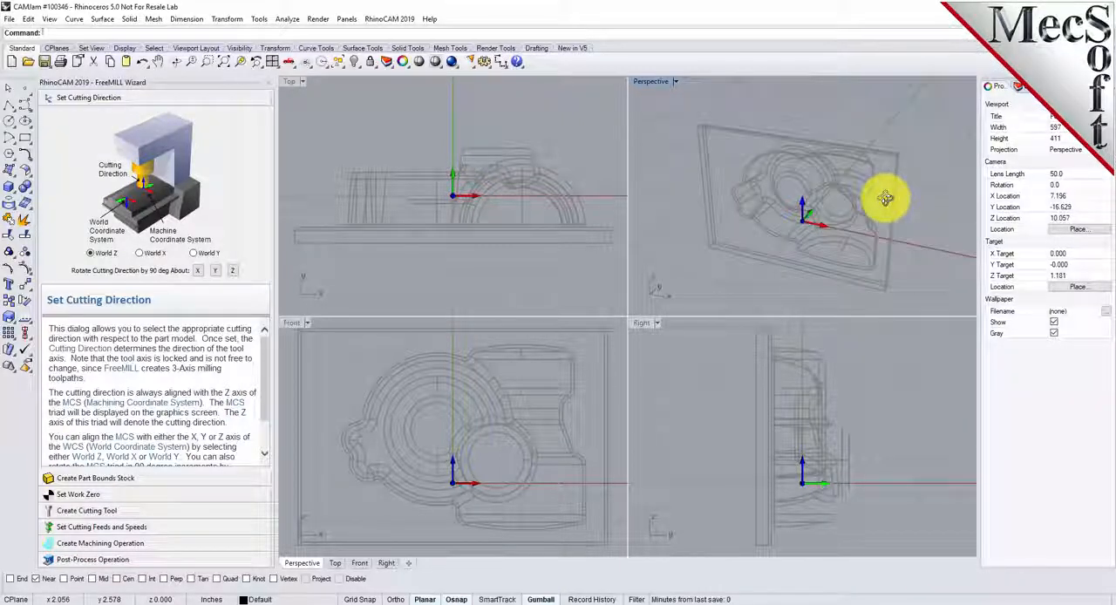
left_click(824, 188)
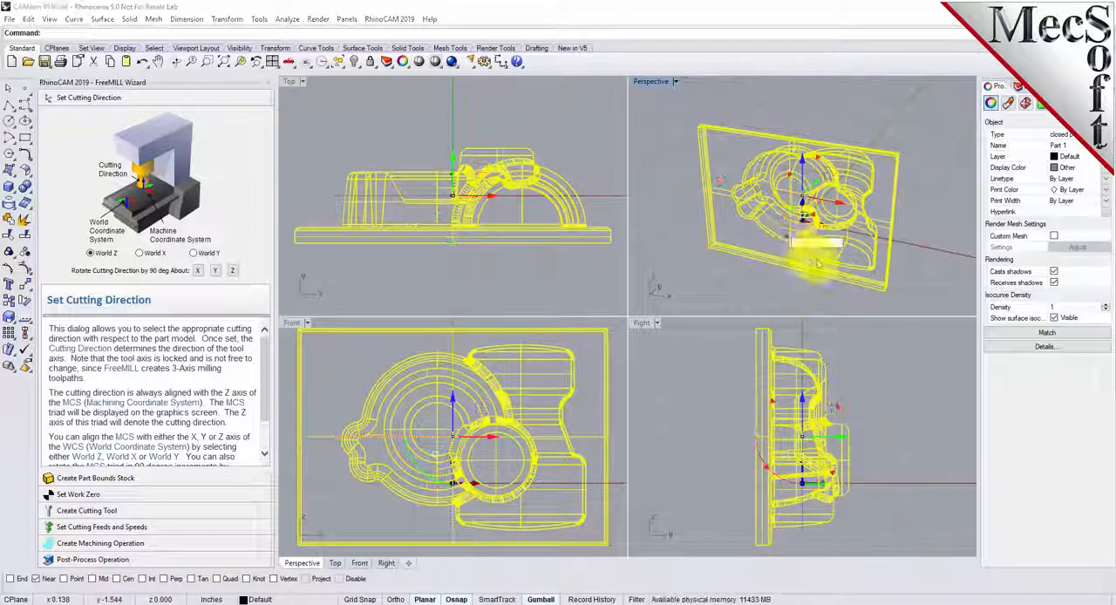
key("Return")
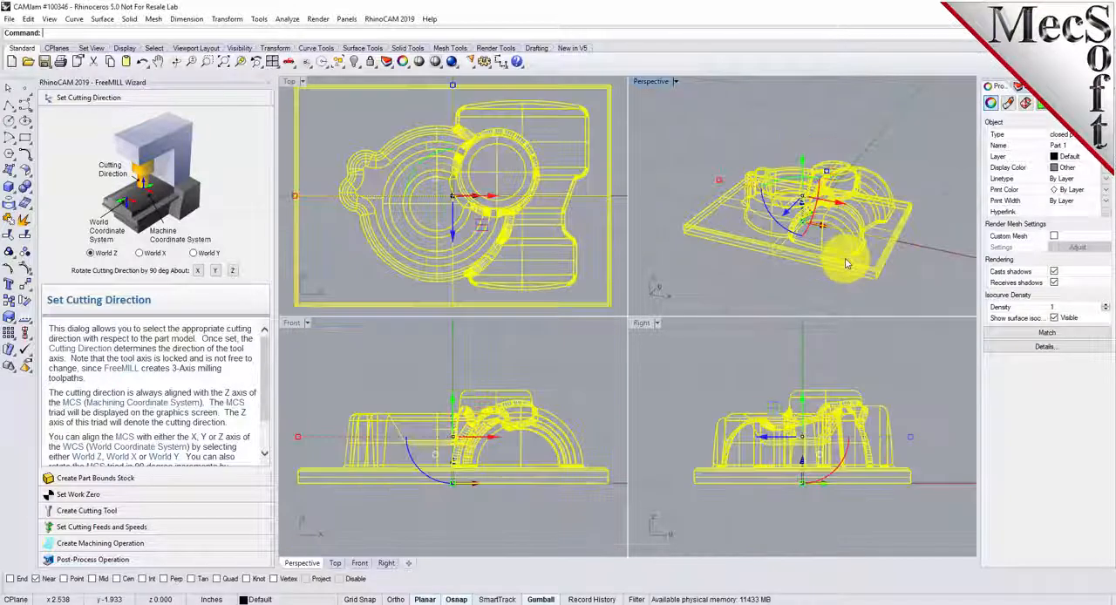
left_click(701, 168)
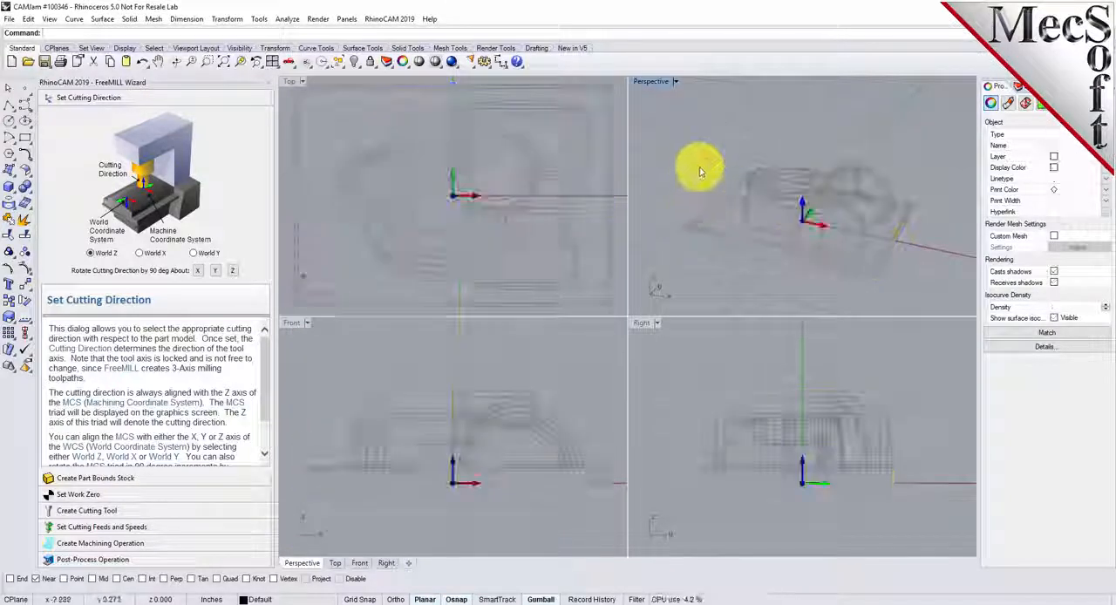
- Maximize the Perspective viewport and display the part shaded, framed to show the whole model
double_click(655, 83)
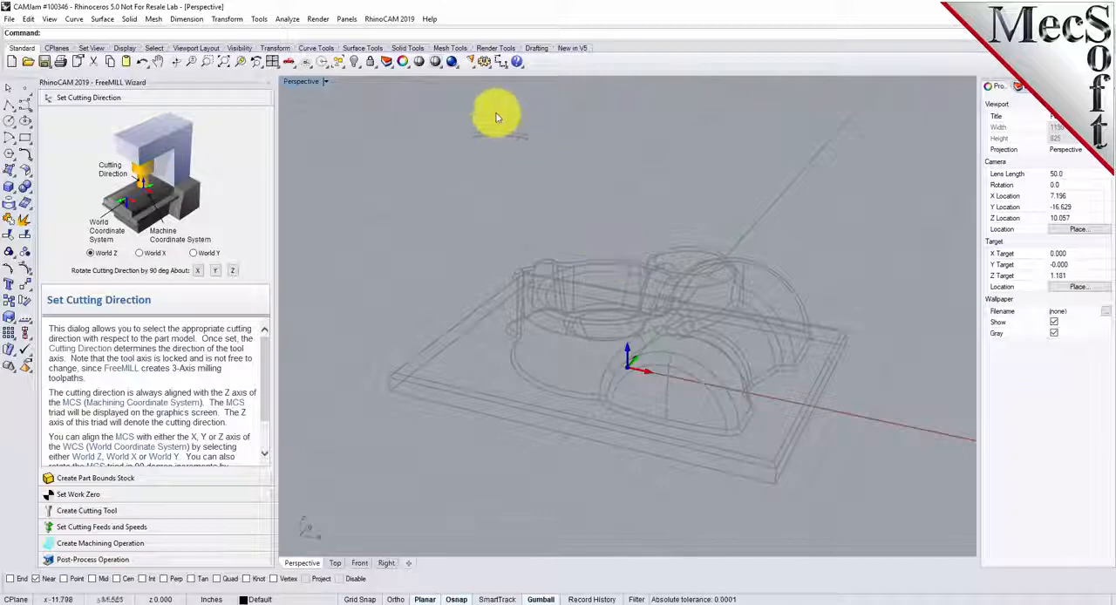
left_click(435, 63)
mouse_move(759, 317)
right_mouse_down()
mouse_move(663, 389)
mouse_move(420, 376)
mouse_move(428, 304)
mouse_move(593, 378)
mouse_move(761, 368)
mouse_move(656, 390)
mouse_move(508, 357)
mouse_move(433, 366)
mouse_move(705, 388)
mouse_move(765, 369)
mouse_move(652, 128)
mouse_move(628, 189)
right_mouse_up()
scroll(594, 179, "down", 2)
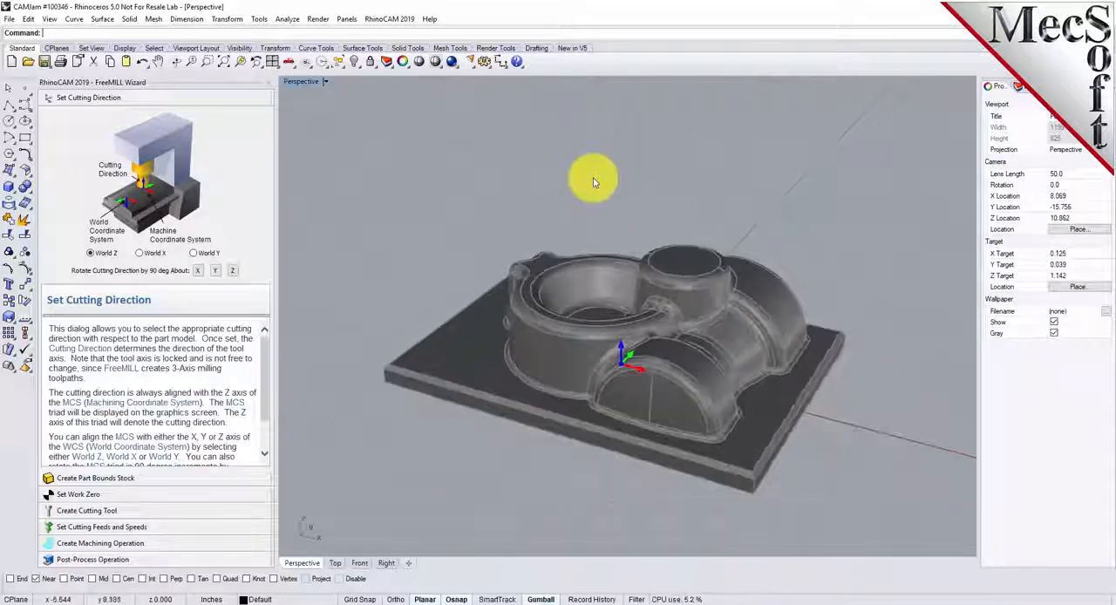
scroll(649, 383, "up", 2)
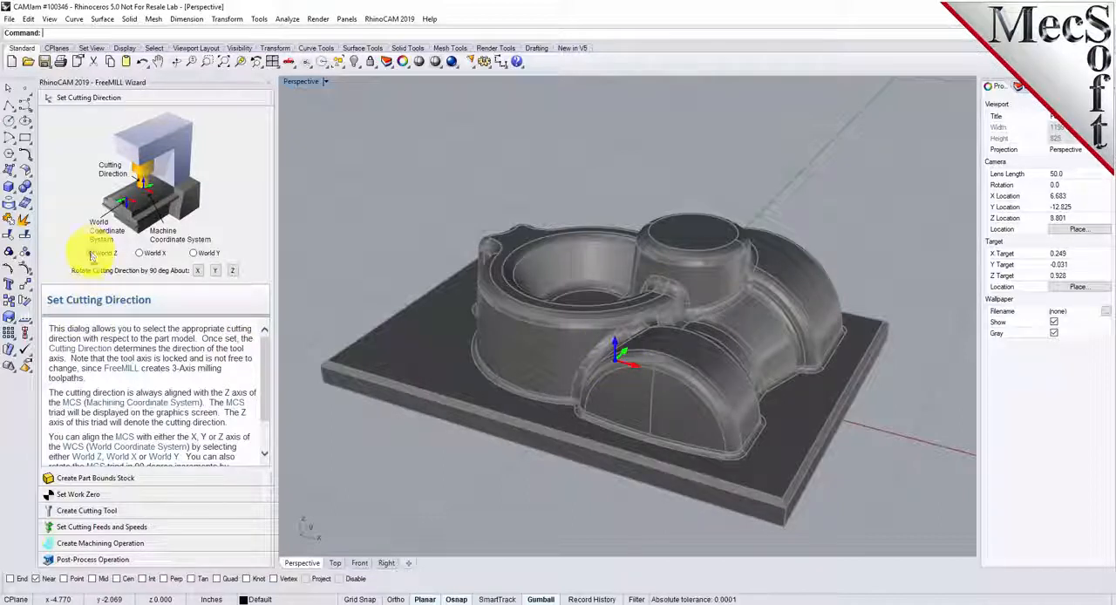
- Create a part bounds stock with a Z+ offset of 0.125 and no X or Y offset
left_click(122, 478)
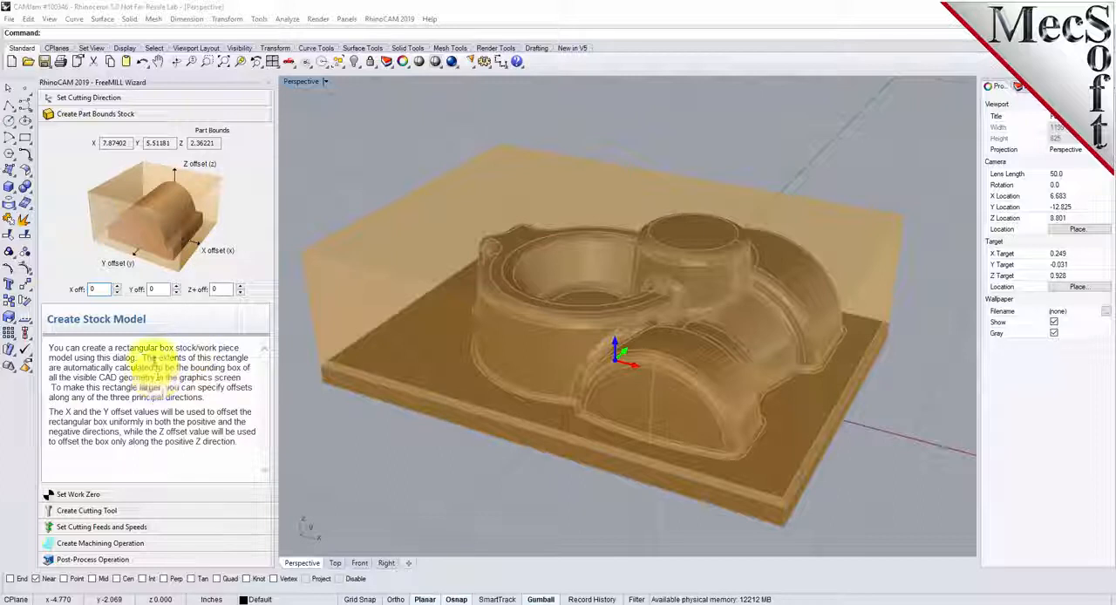
type("5")
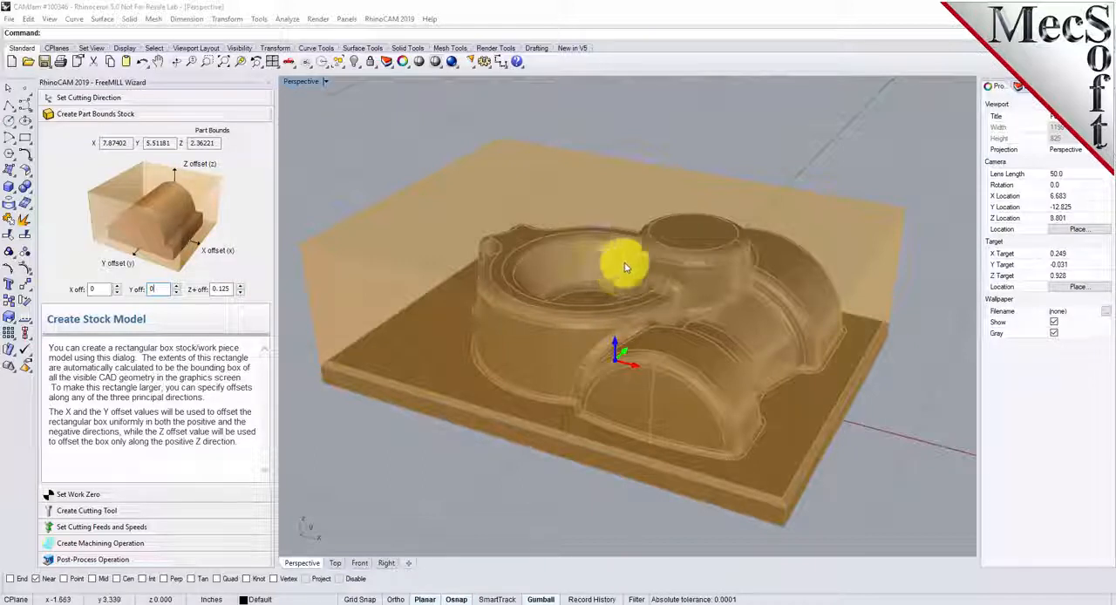
- Set the work zero to the stock box at the Highest Z face, South West position
left_click(102, 495)
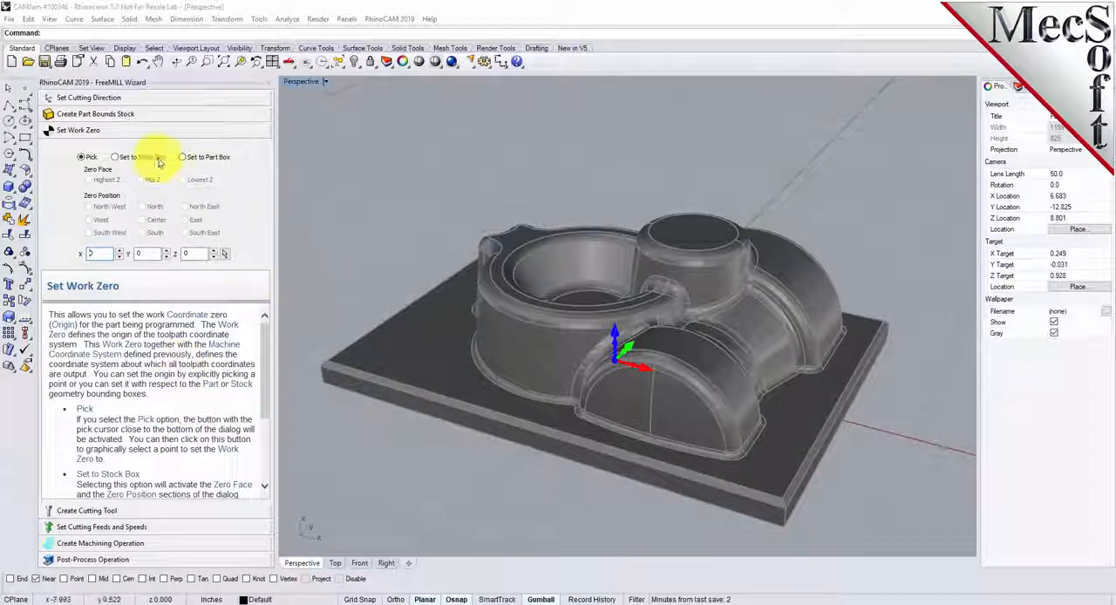
left_click(115, 160)
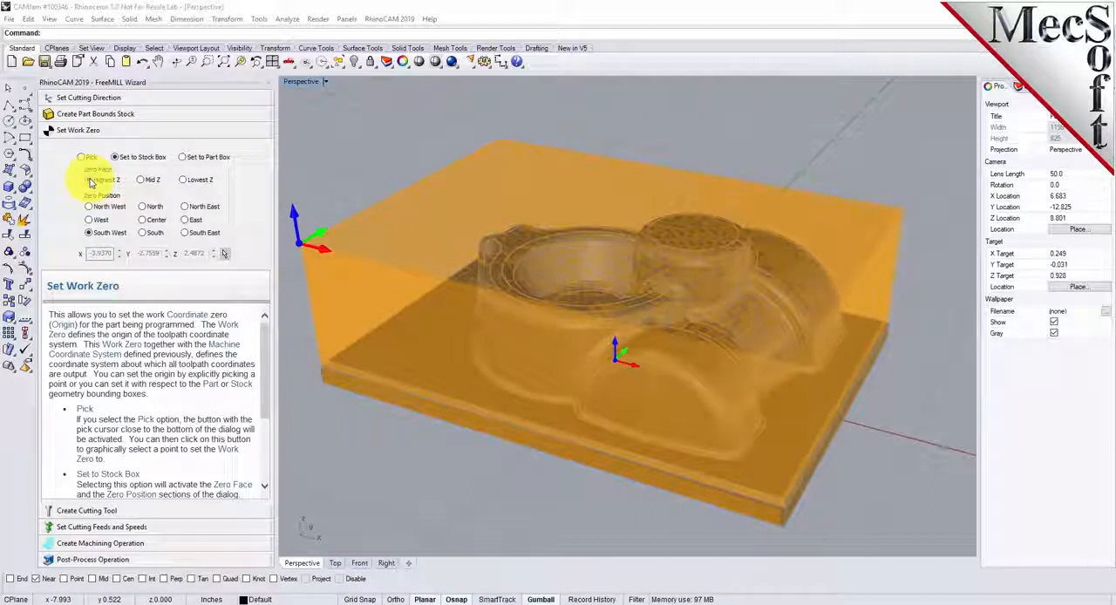
left_click(143, 180)
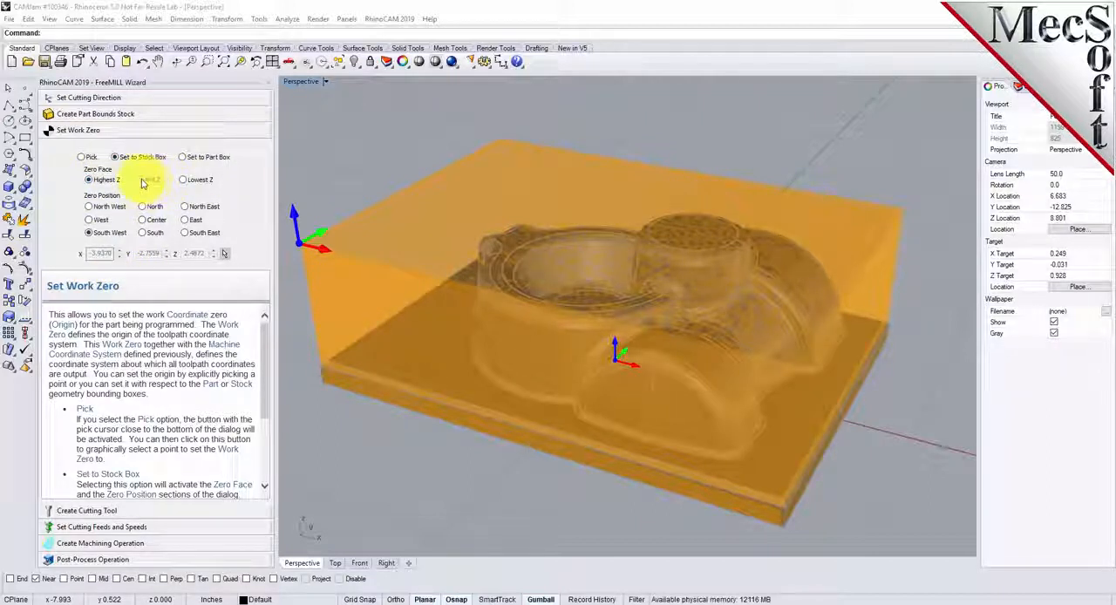
left_click(184, 180)
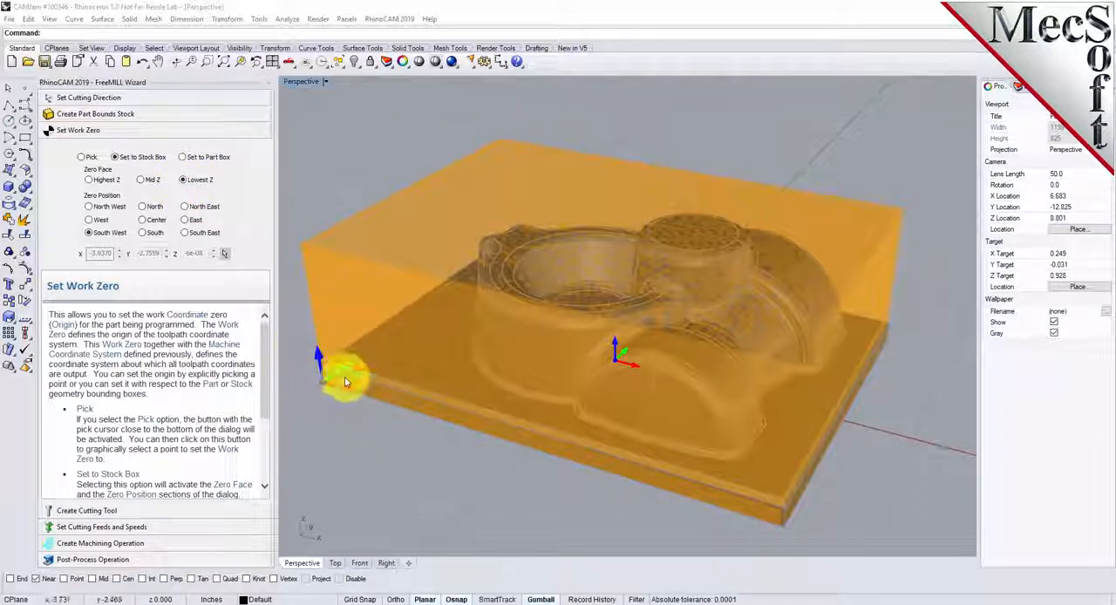
left_click(89, 180)
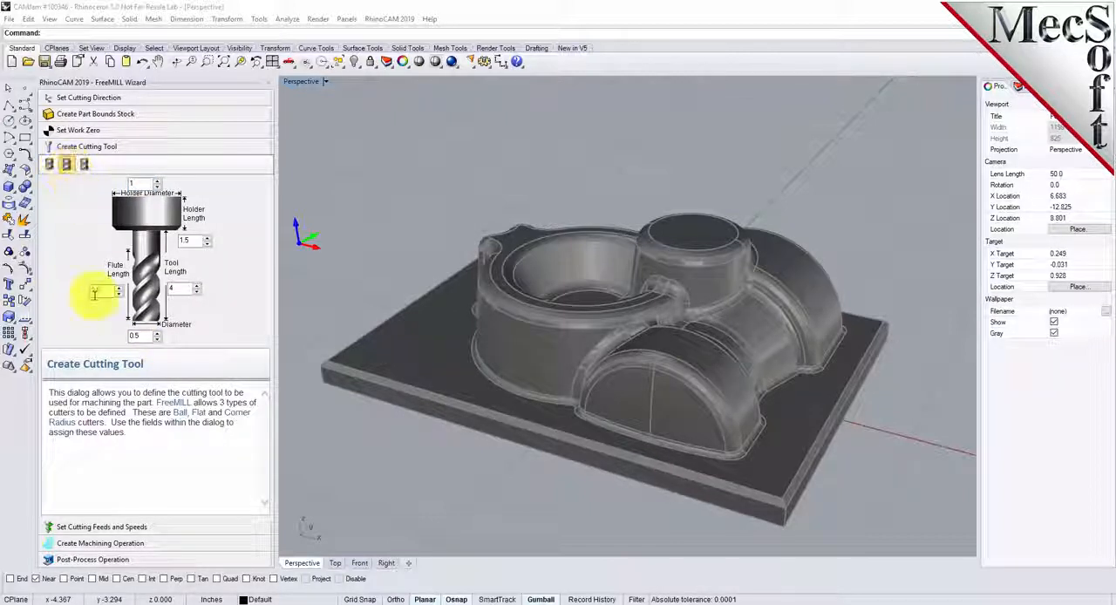
- Define the flat cutting tool with diameter 0.75, flute length 4 and tool length 5, keeping the holder length
left_click_drag(147, 337, 107, 337)
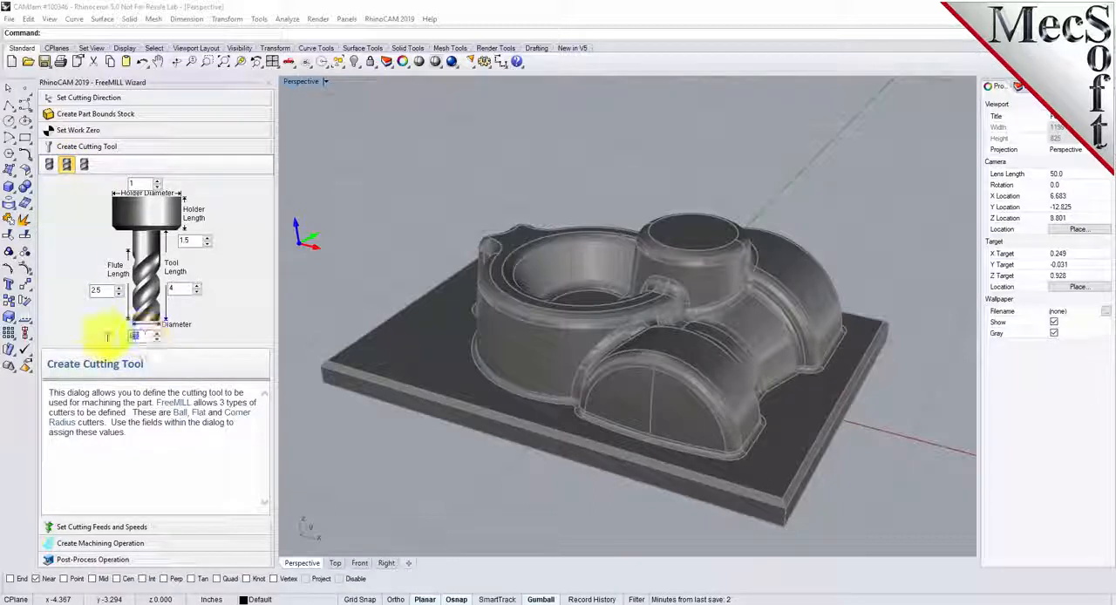
type("0.75")
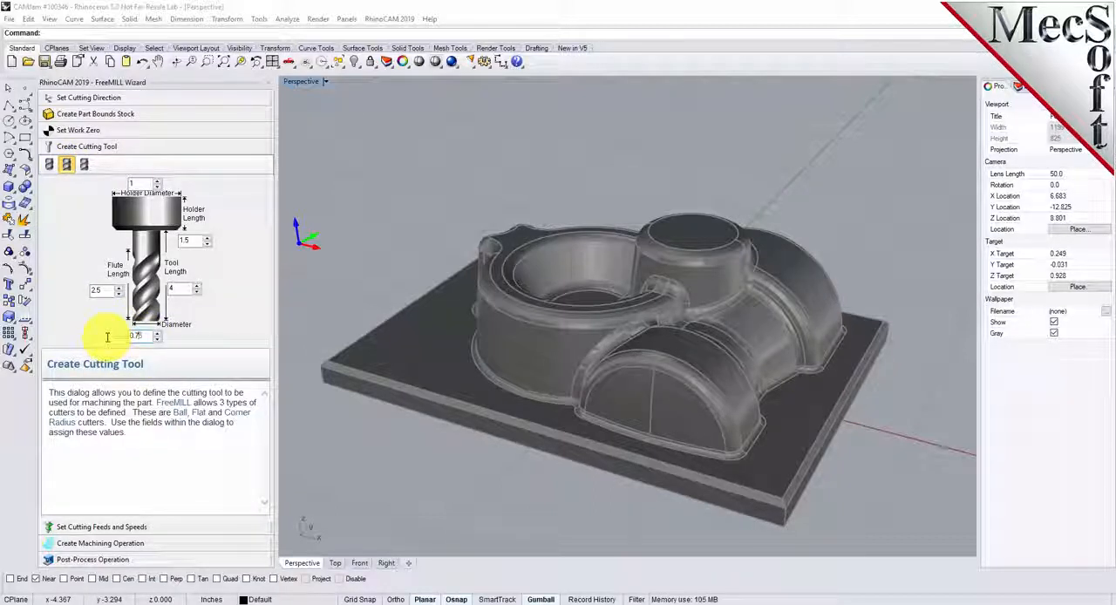
double_click(104, 292)
left_click_drag(104, 291, 64, 292)
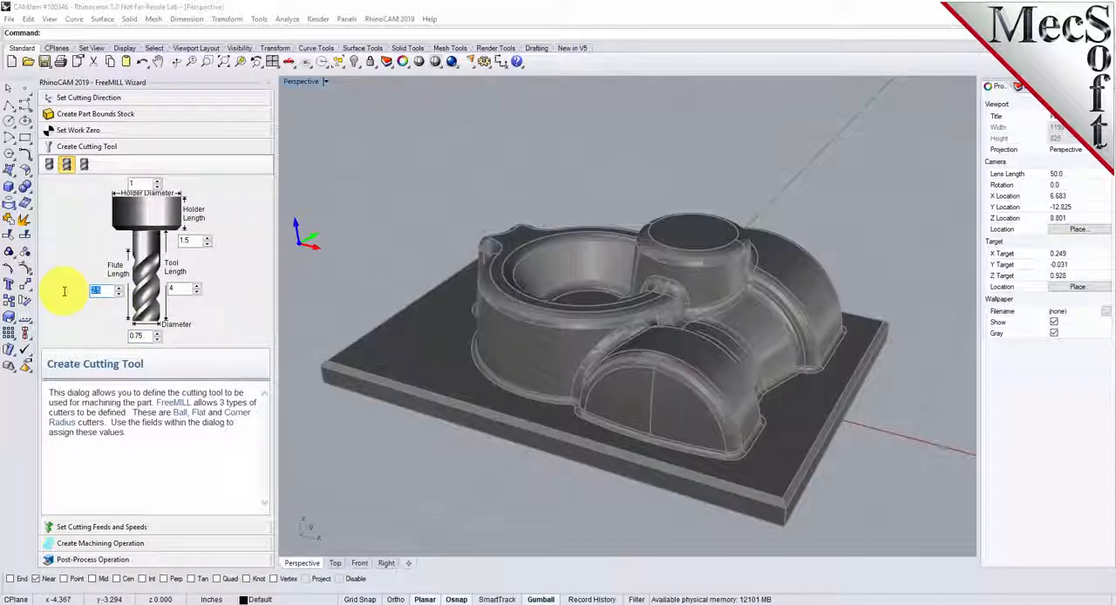
type("4")
left_click_drag(185, 289, 149, 292)
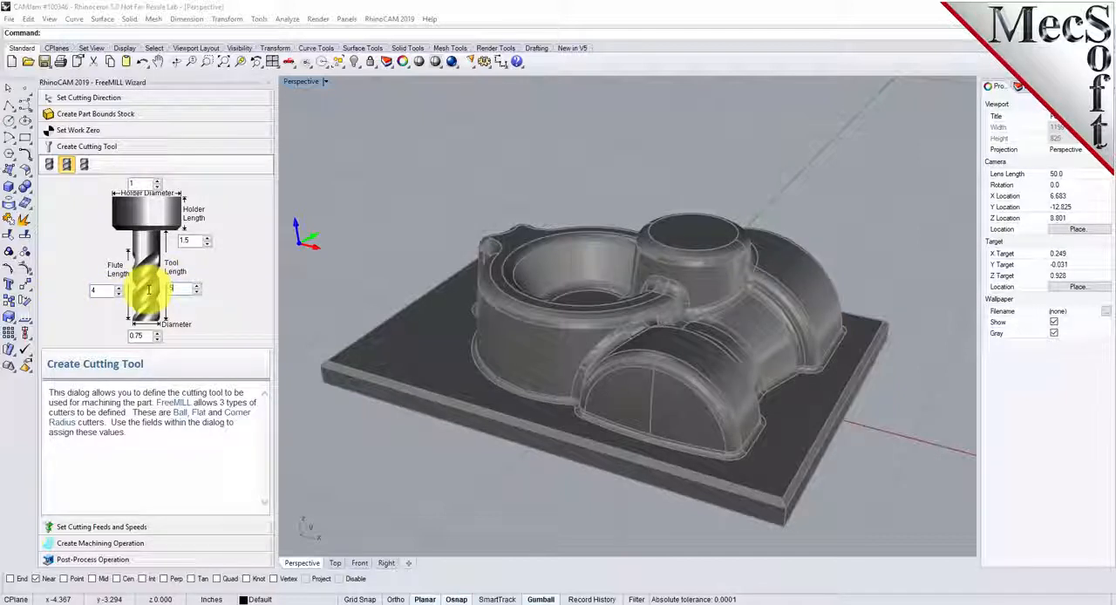
left_click(191, 241)
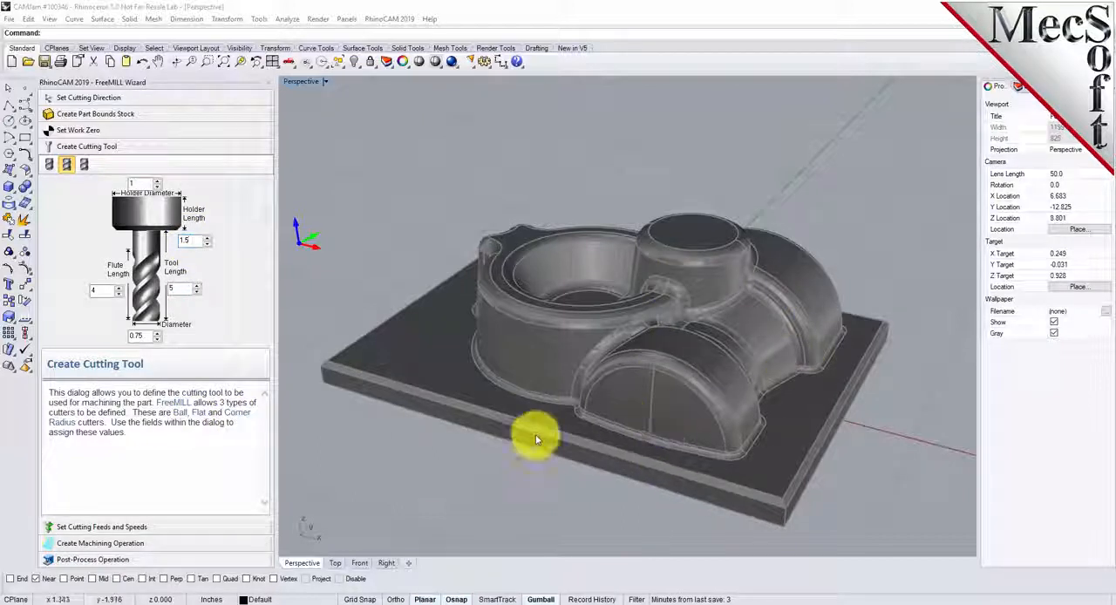
- Keep the default feeds and speeds, set the machining operation's stepdown distance to 0.375, and generate the roughing toolpath
left_click(111, 527)
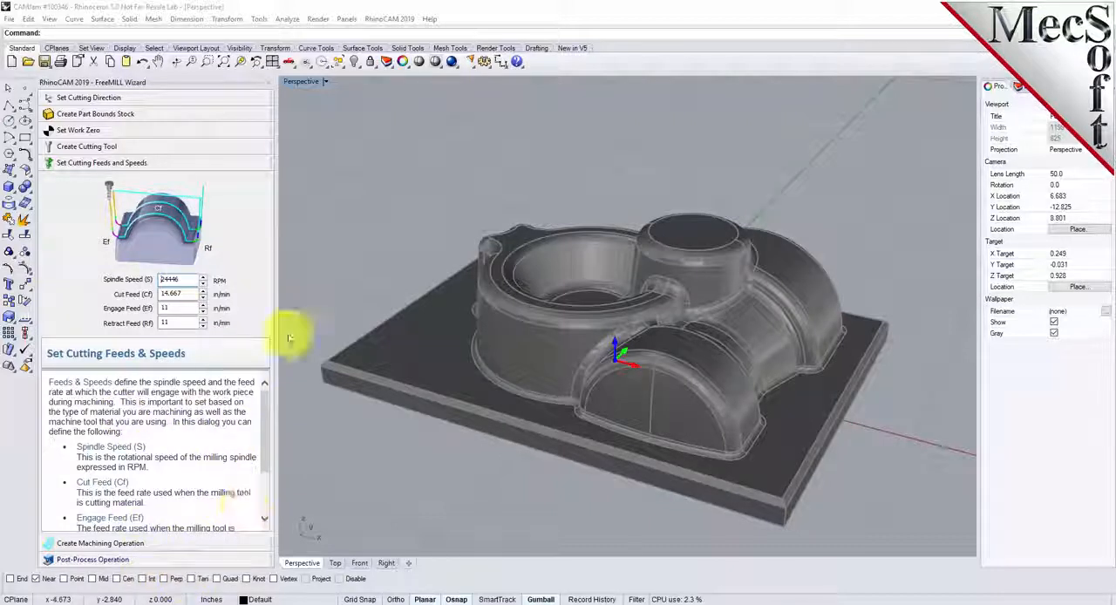
left_click(159, 549)
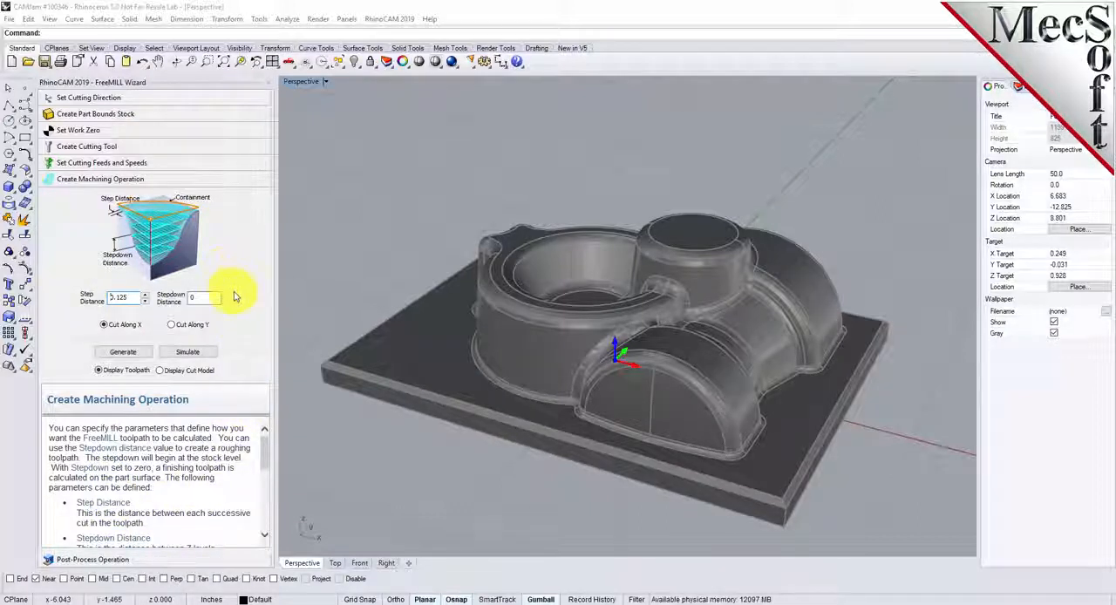
double_click(113, 297)
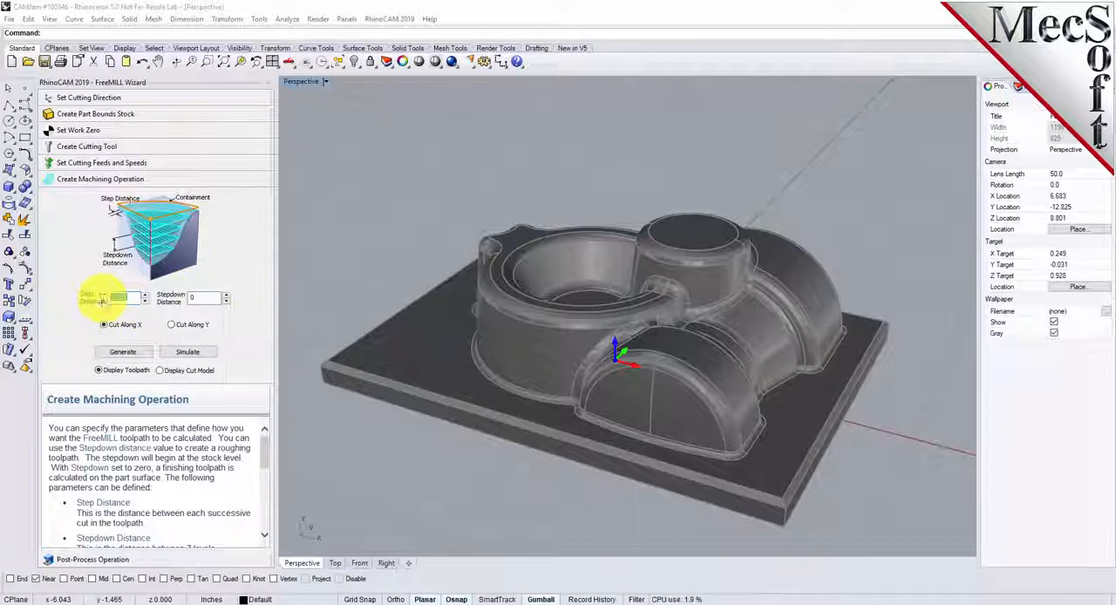
double_click(184, 297)
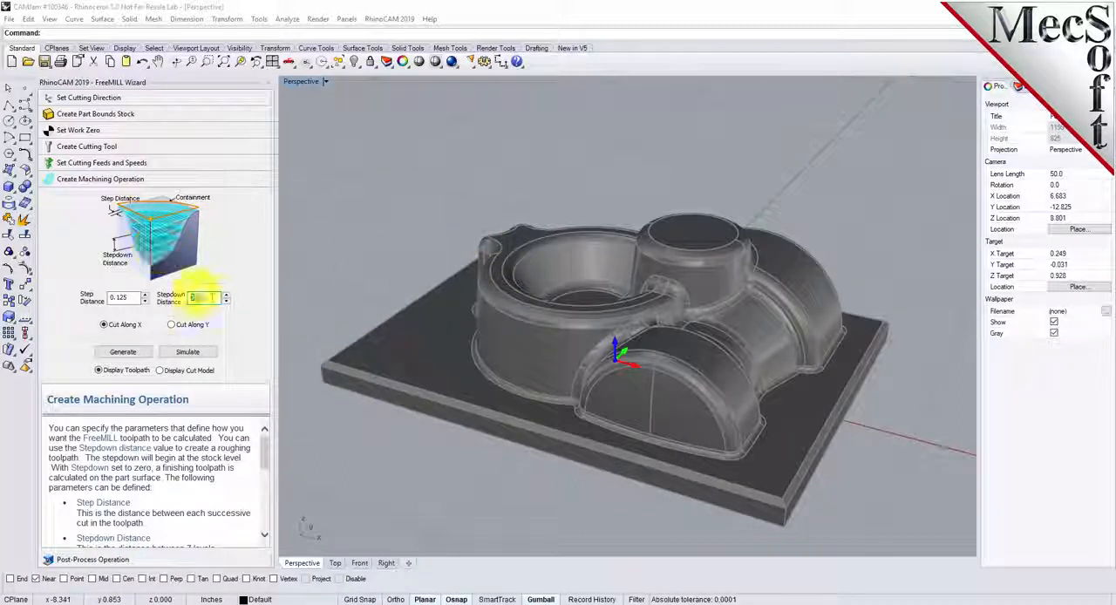
left_click_drag(208, 298, 196, 297)
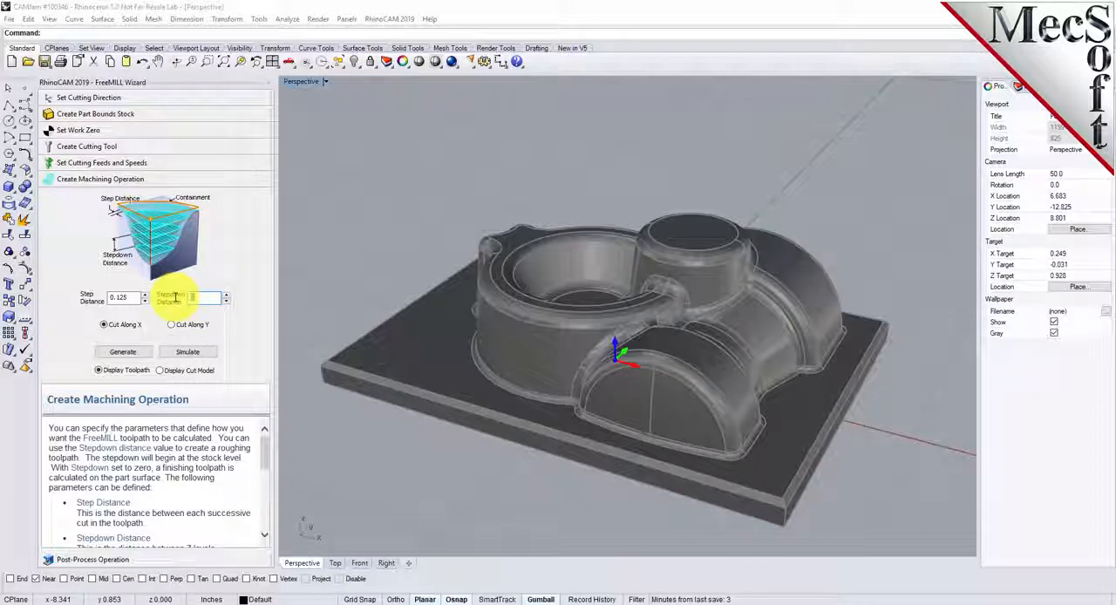
type("0.375")
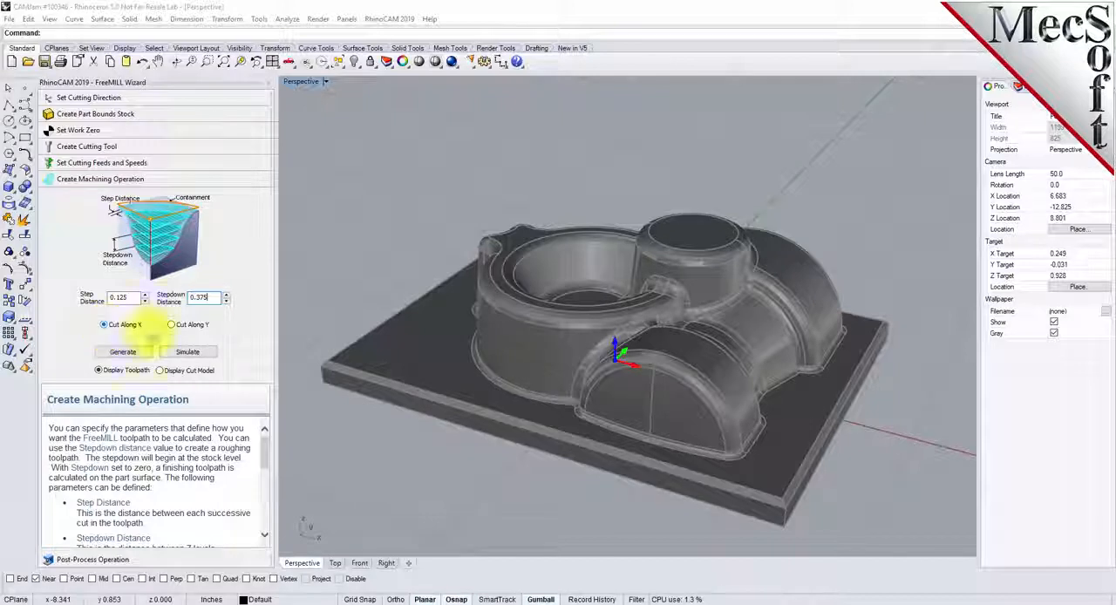
left_click(136, 351)
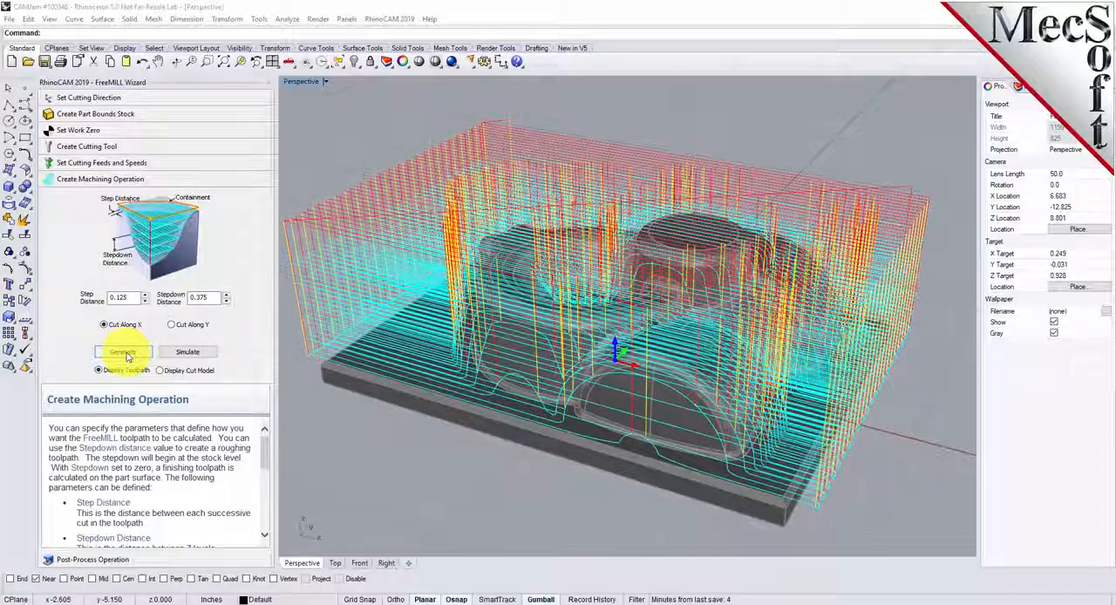
- Simulate the generated toolpath and inspect the resulting cut model from another angle
right_click_drag(739, 381, 660, 306)
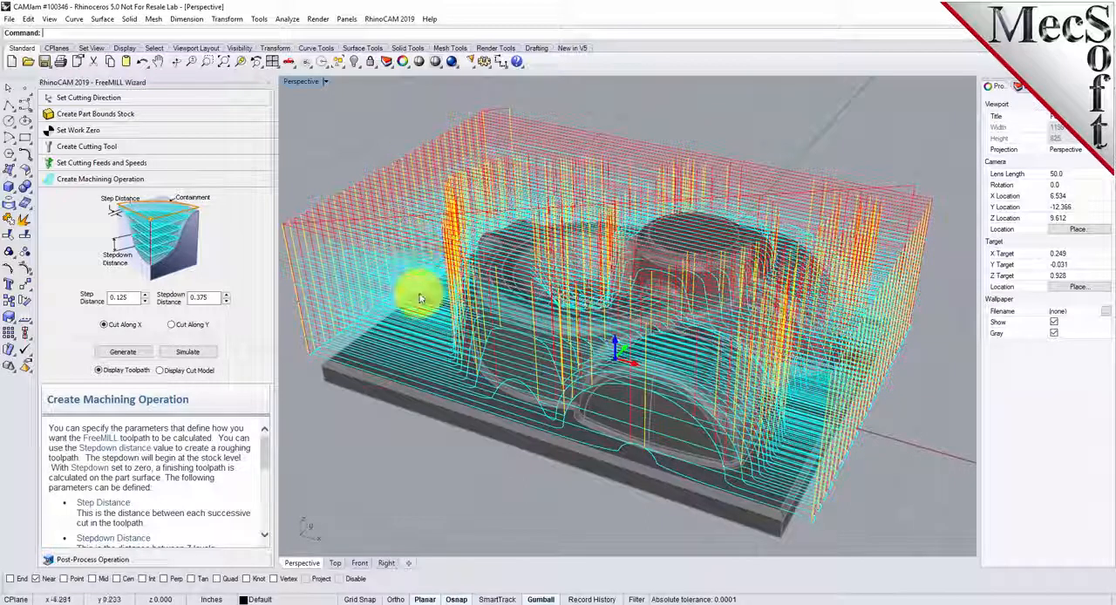
left_click(181, 356)
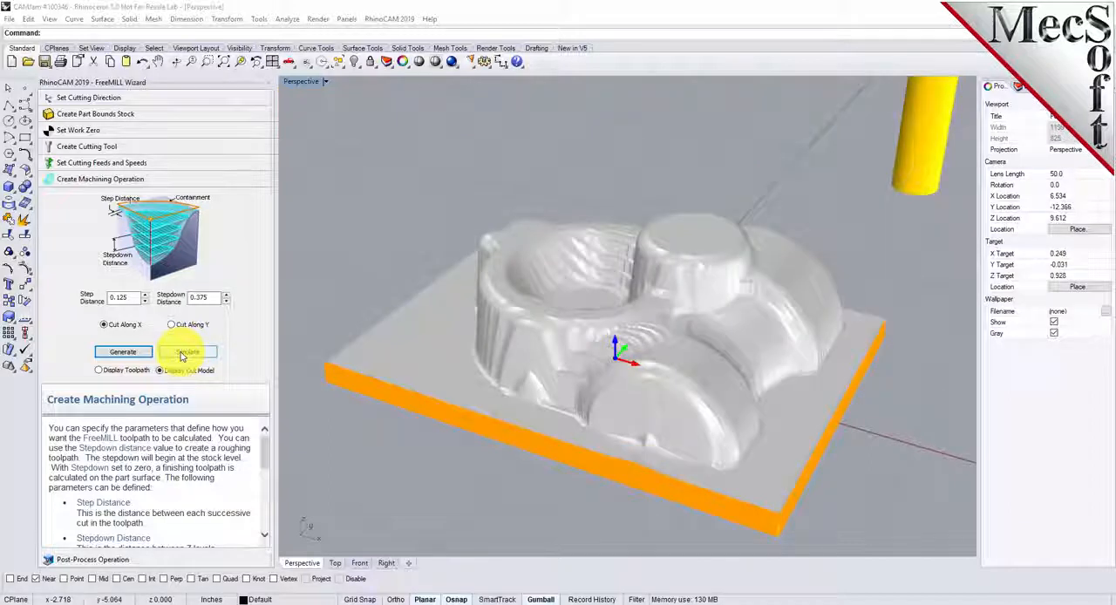
right_click_drag(692, 370, 787, 289)
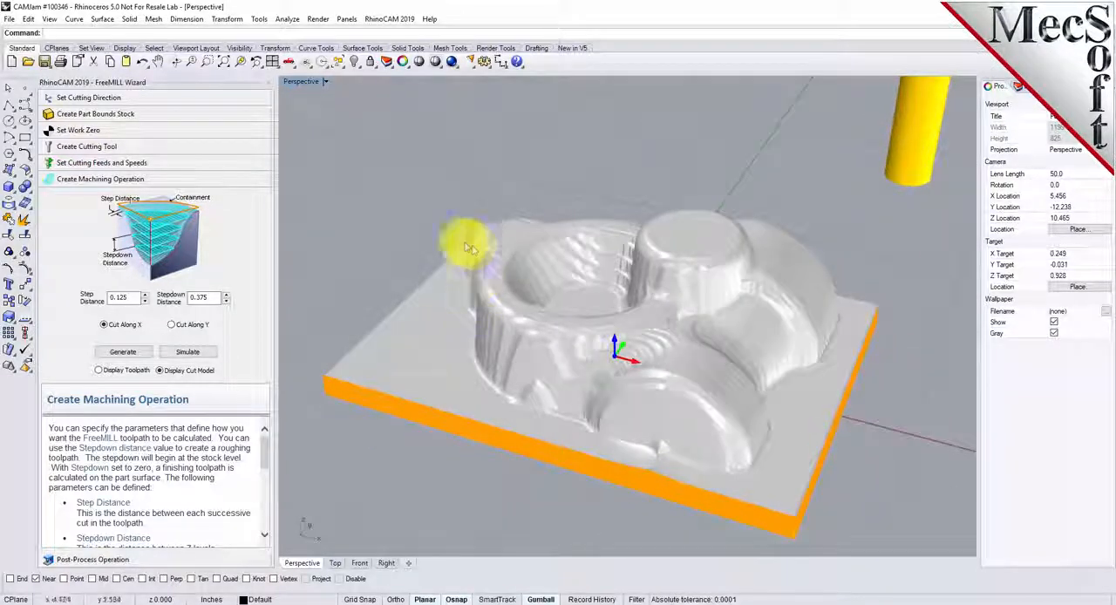
- Post-process the roughing toolpath with the Haas post processor to the file FreeMILL-HRough.nc, and look through the G-code
left_click(94, 563)
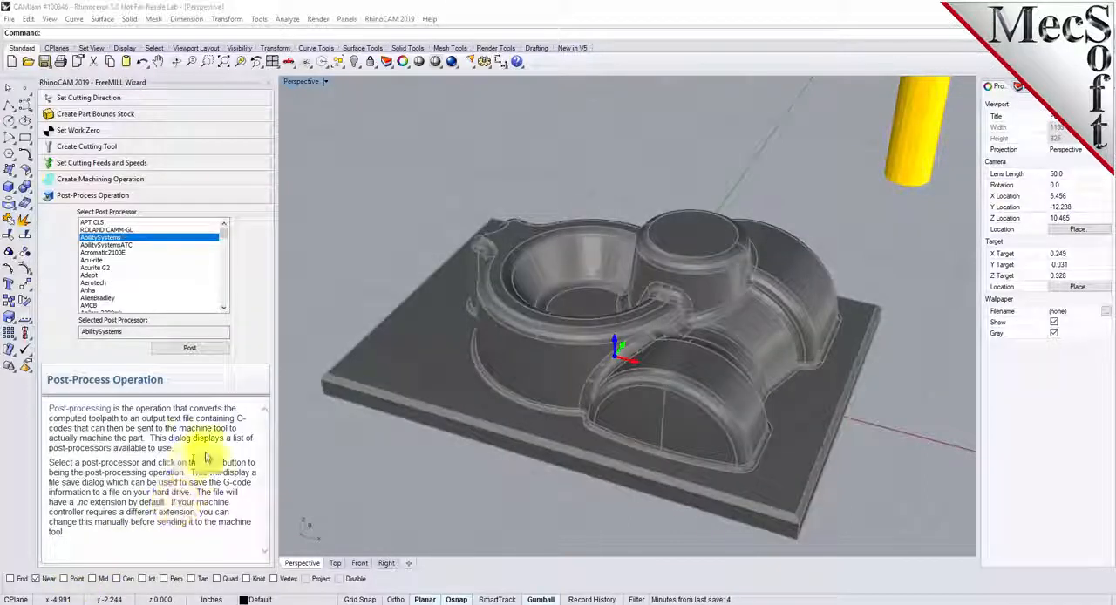
left_click_drag(227, 235, 224, 264)
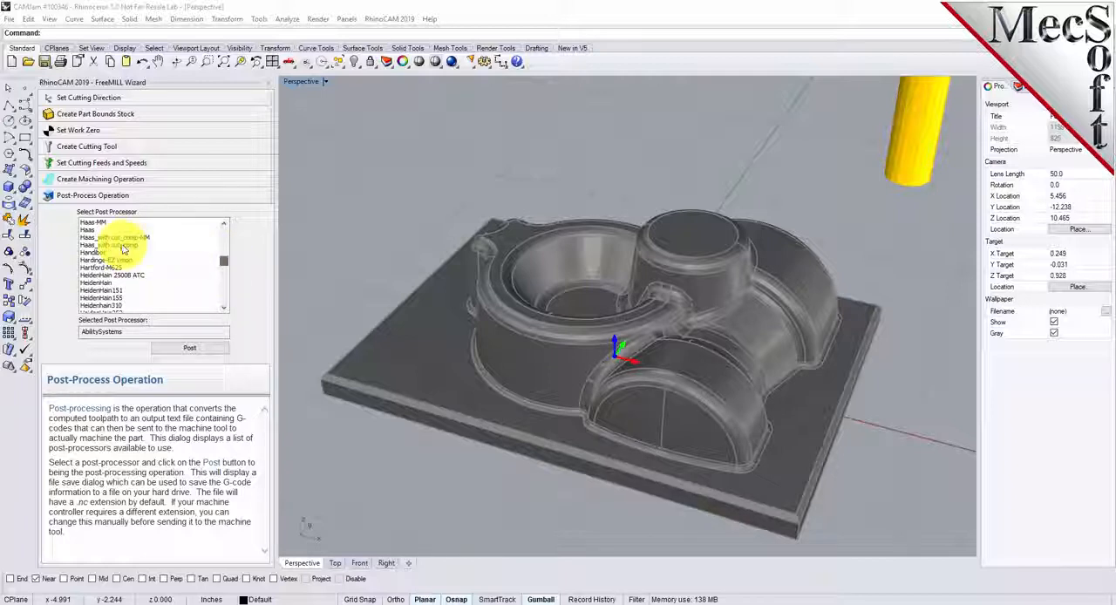
left_click(88, 230)
left_click(188, 349)
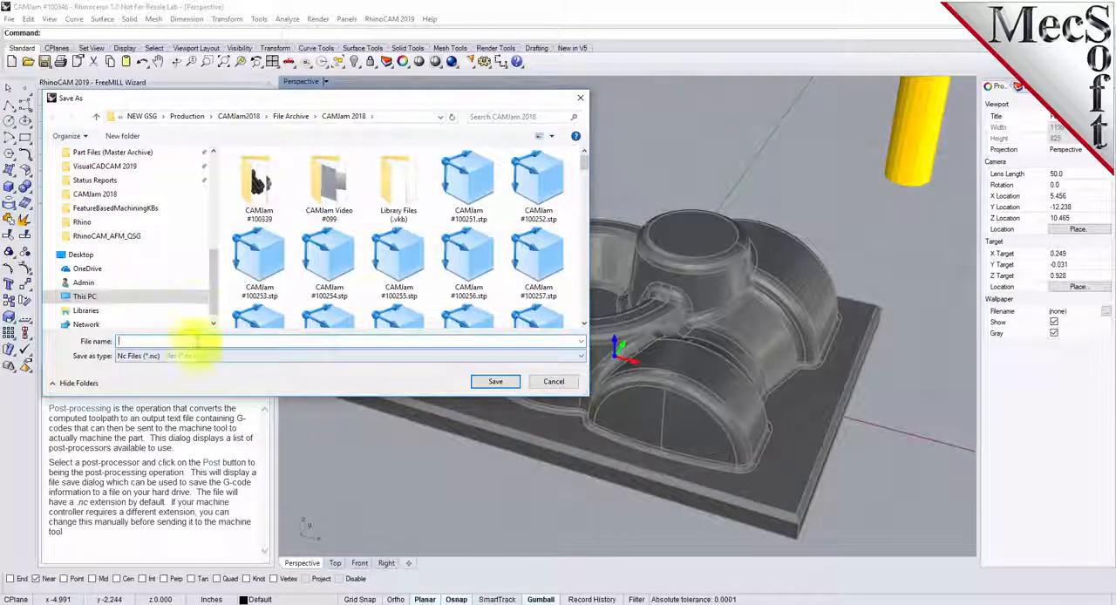
type("FreeMILL")
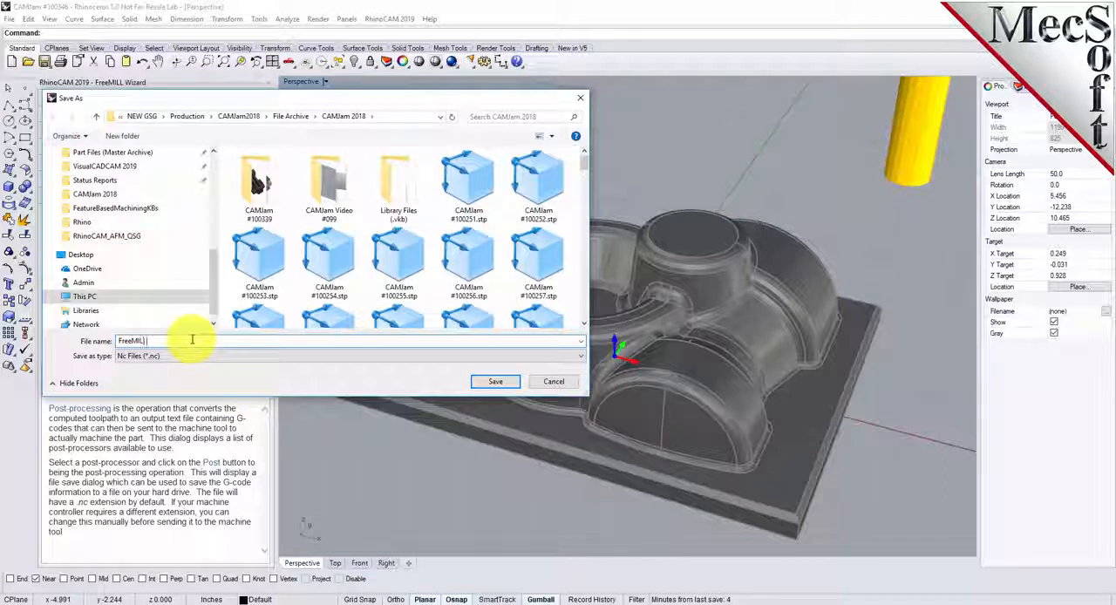
type("-")
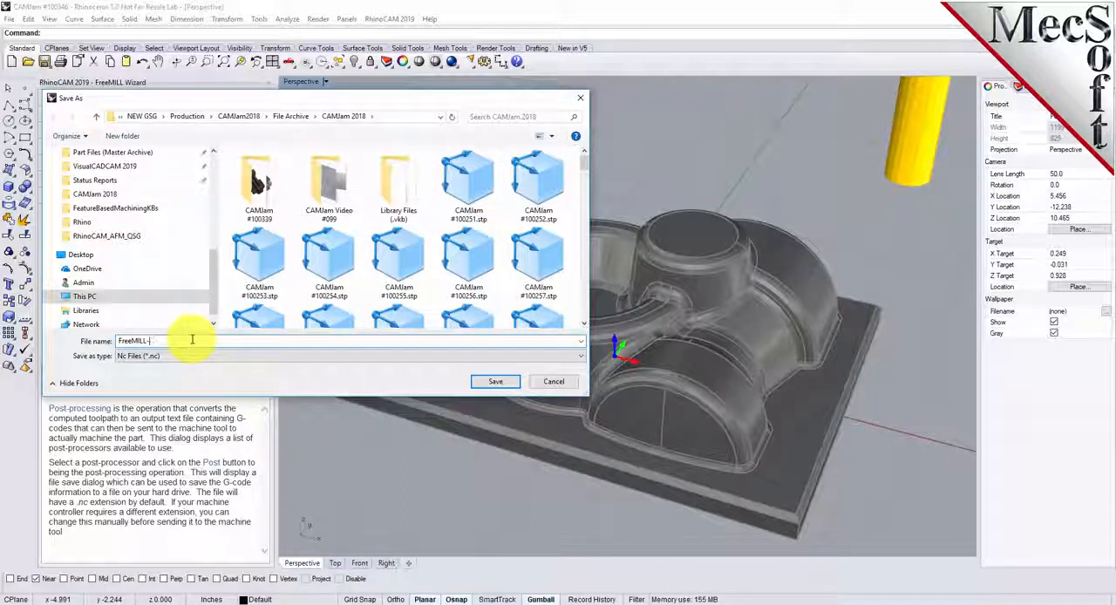
type("RI")
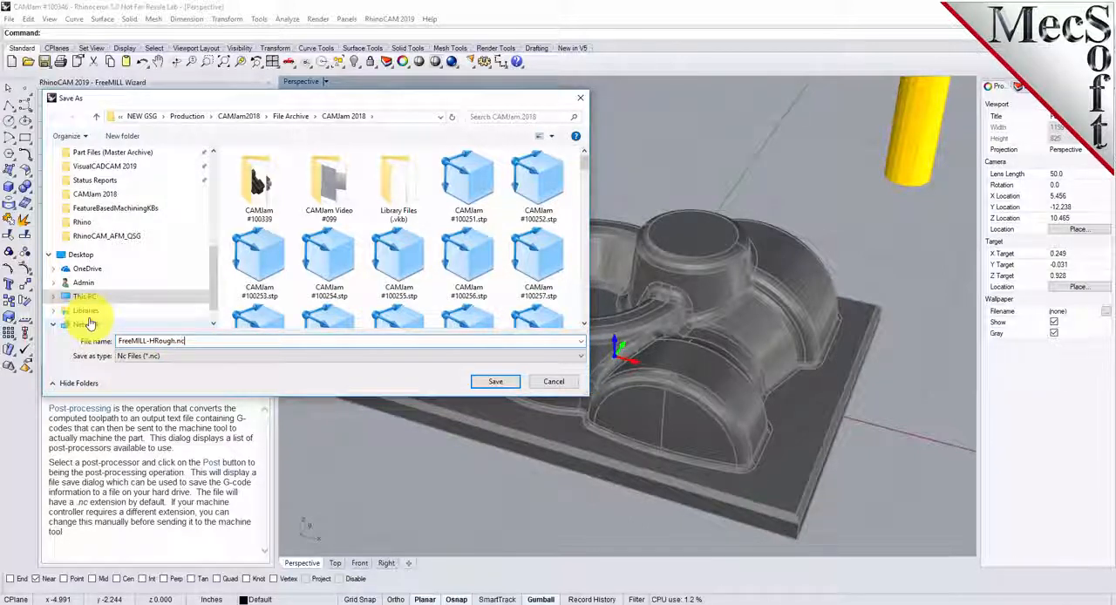
left_click(497, 382)
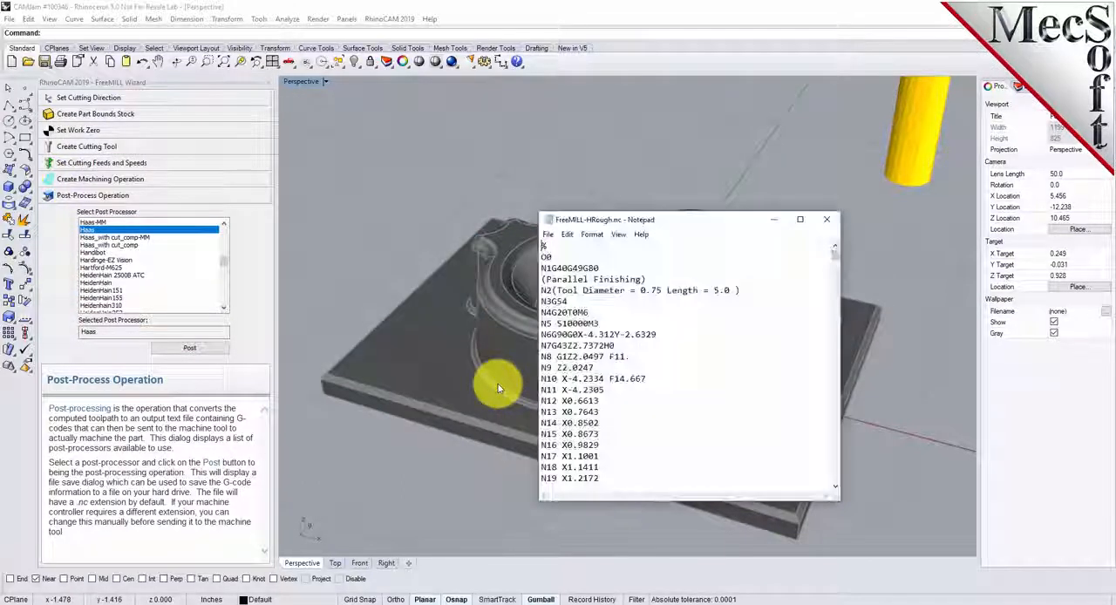
left_click_drag(835, 250, 834, 224)
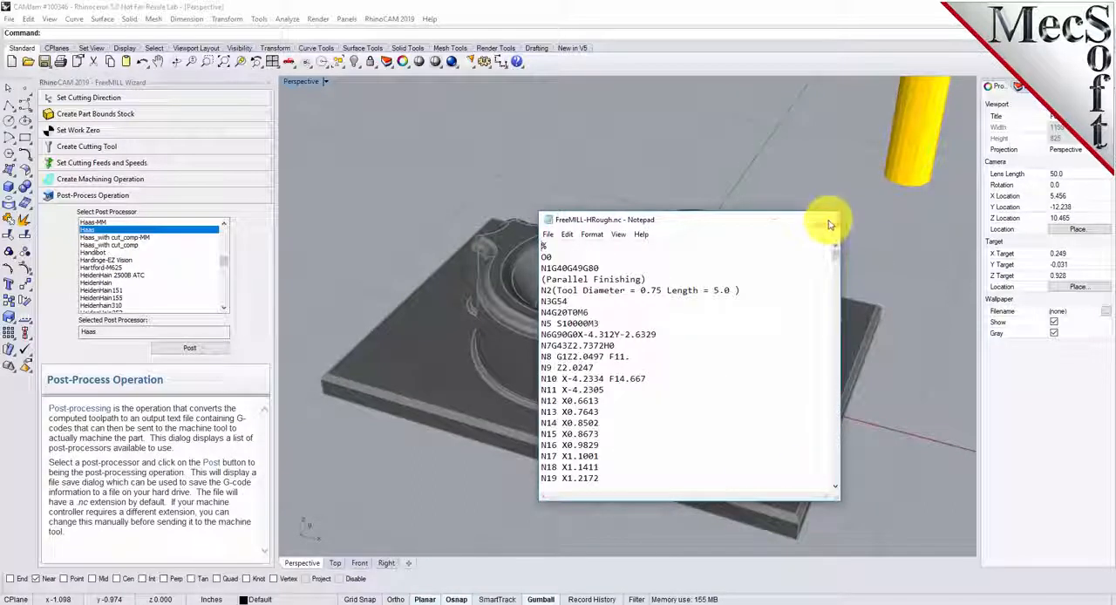
left_click(830, 224)
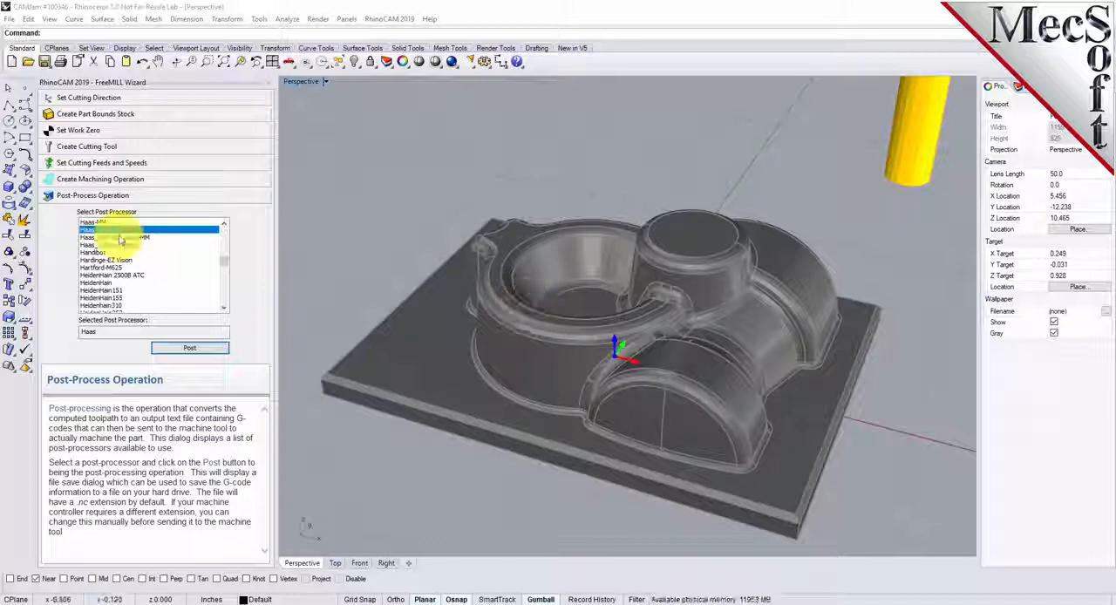
- Choose the ball cutting tool with diameter 0.125, flute length 2.5 and tool length 4, and keep the default feeds and speeds
left_click(87, 146)
left_click(49, 164)
left_click_drag(142, 337, 106, 337)
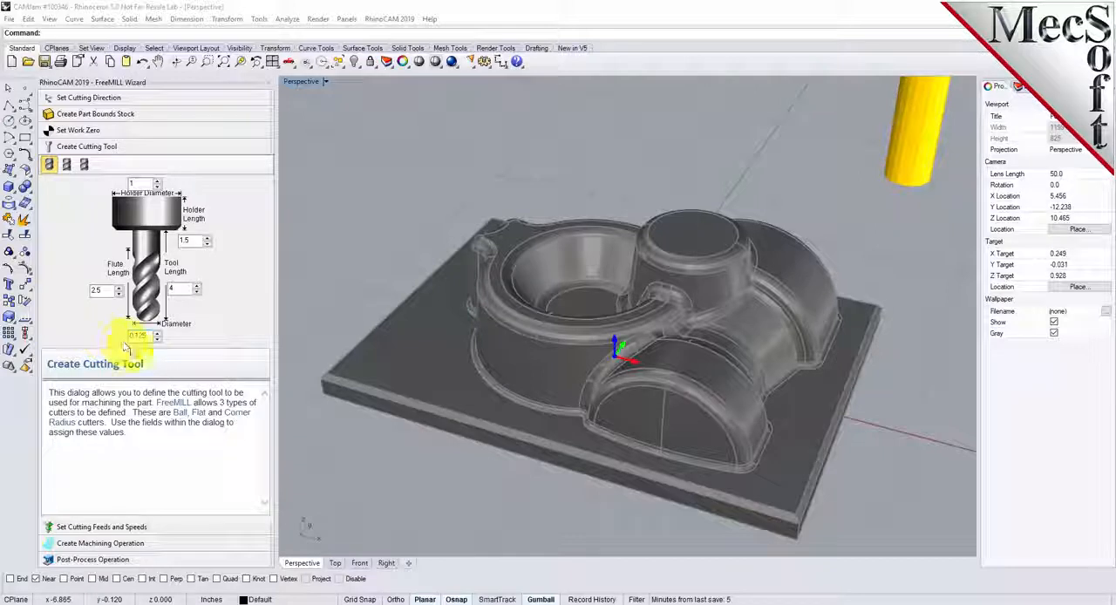
left_click(182, 289)
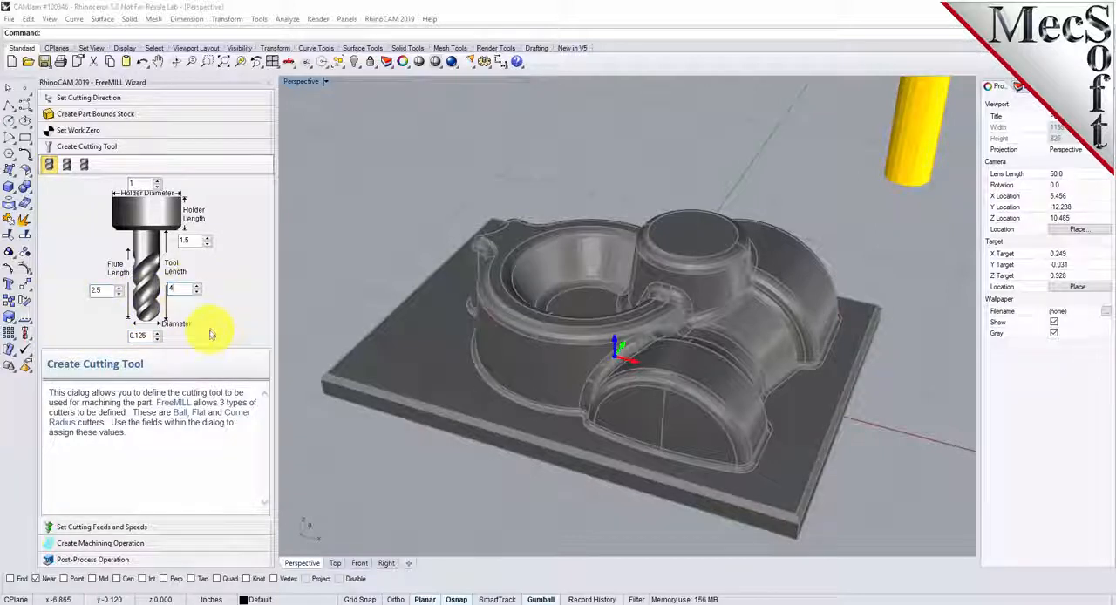
left_click(104, 526)
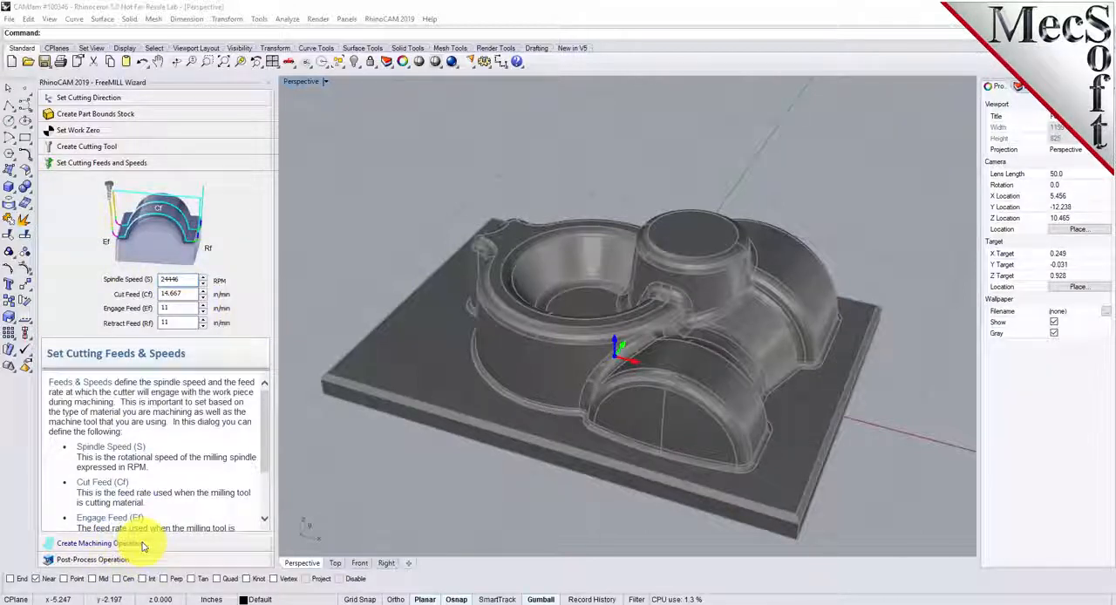
- Set the machining operation's step distance to 0.02 and stepdown distance to 0, and generate the finishing toolpath along X
left_click(144, 546)
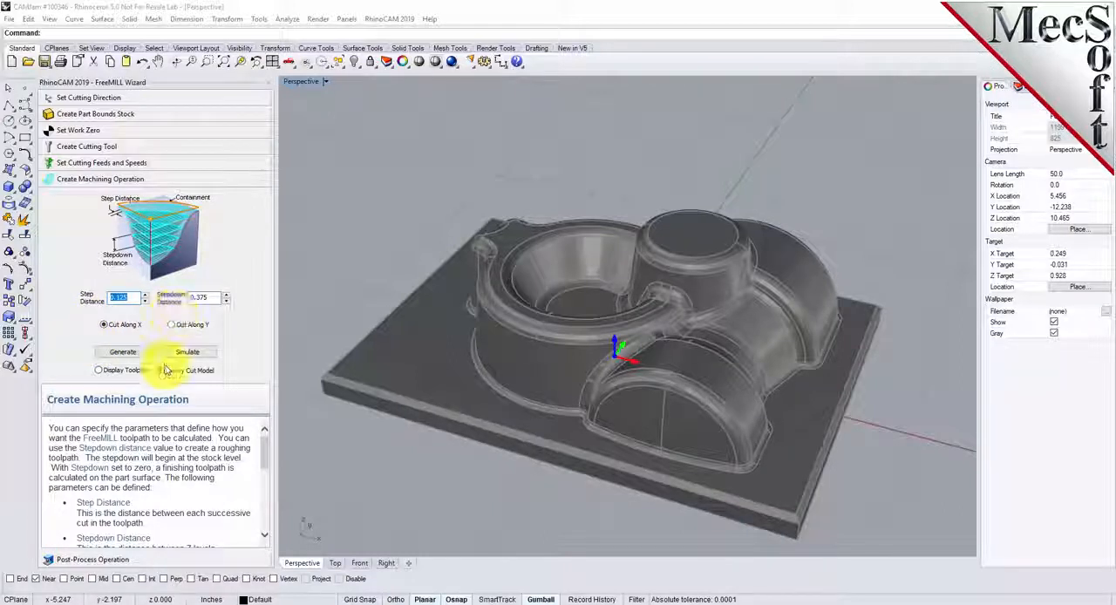
left_click_drag(129, 298, 91, 297)
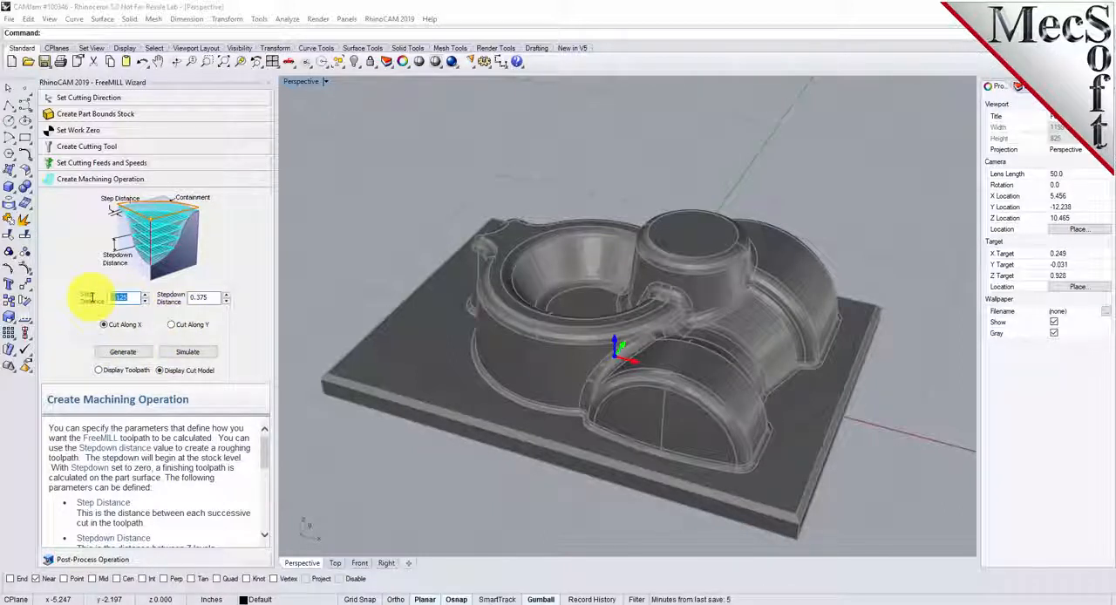
type("0.")
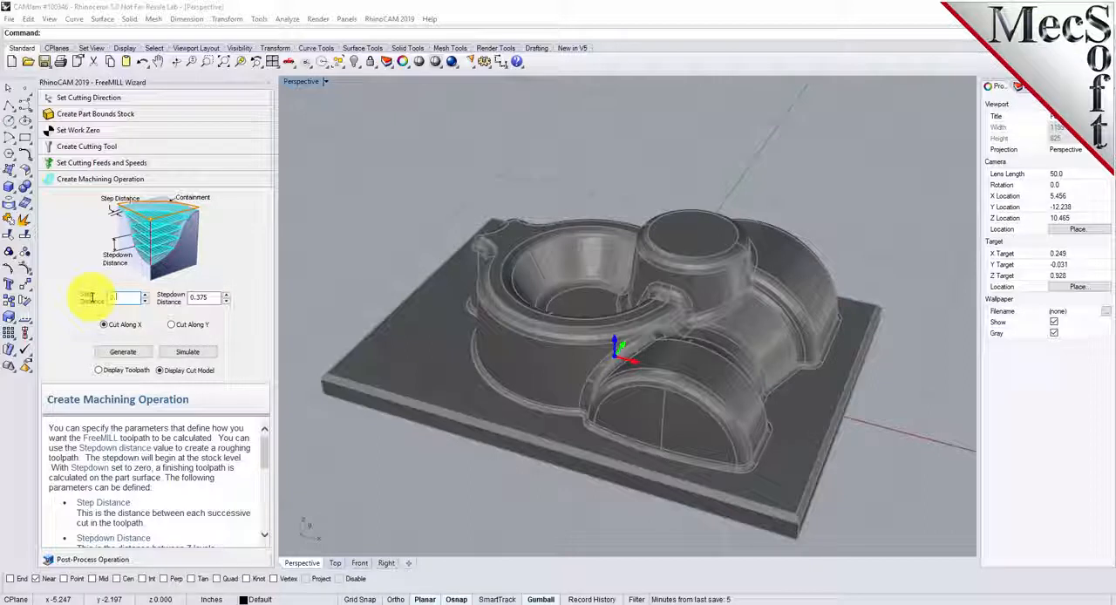
type("1")
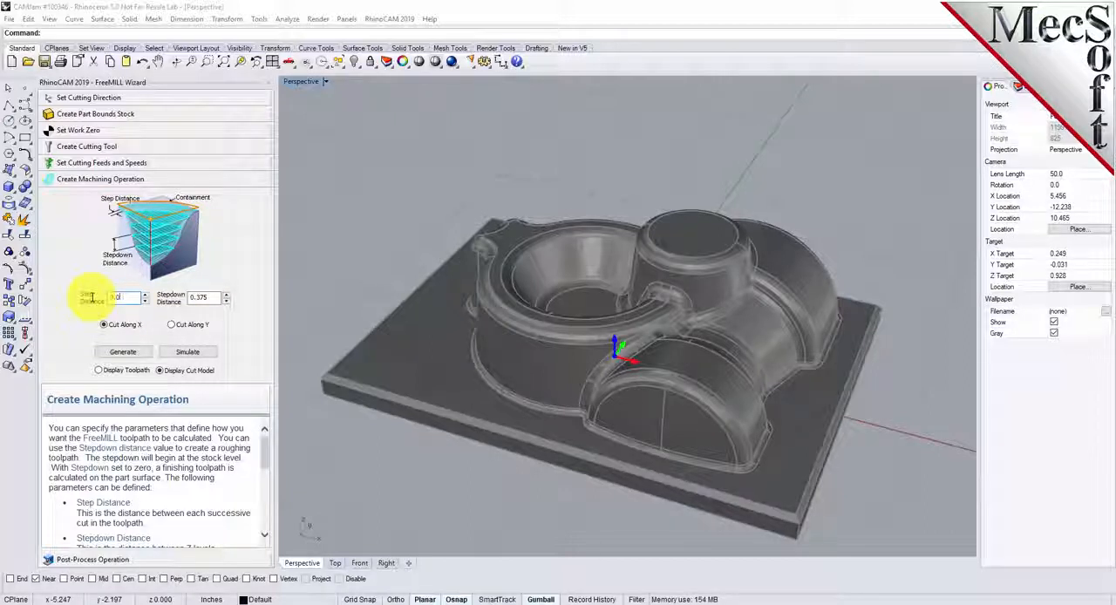
type("2")
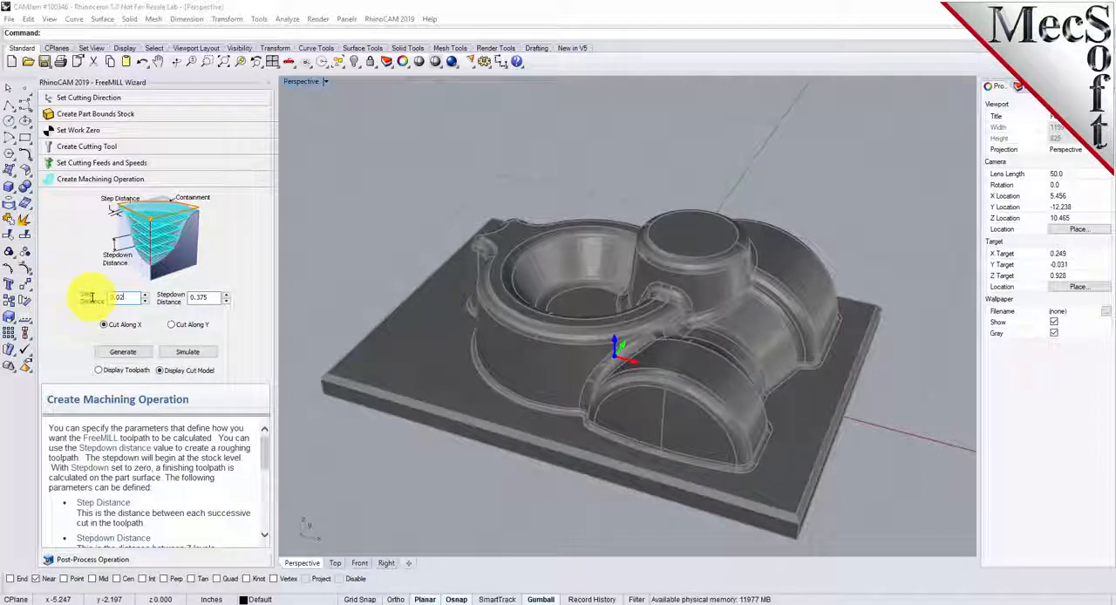
double_click(212, 298)
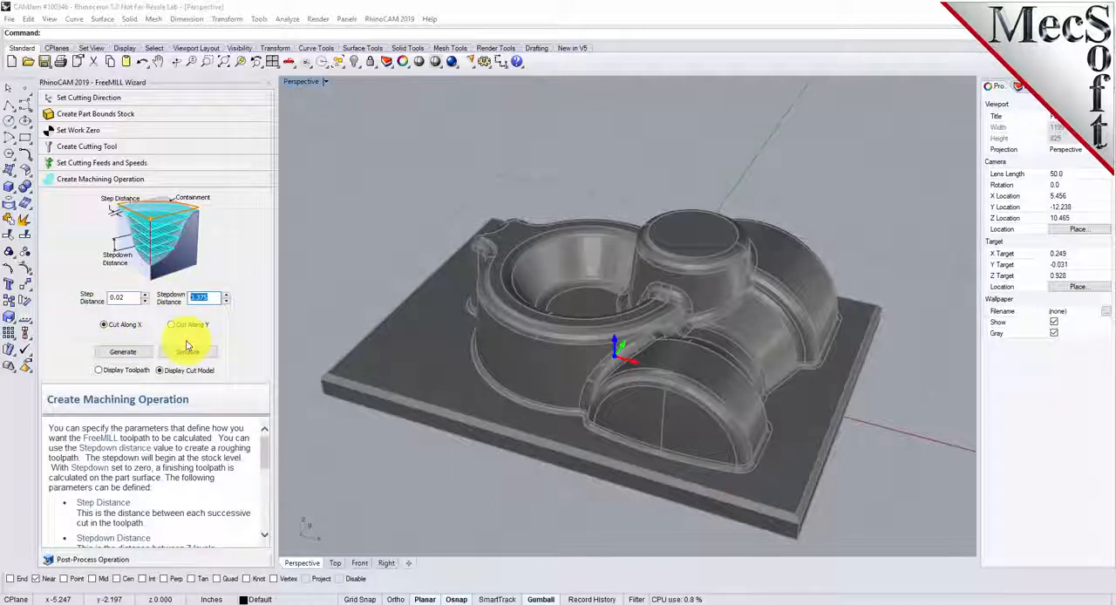
type("0")
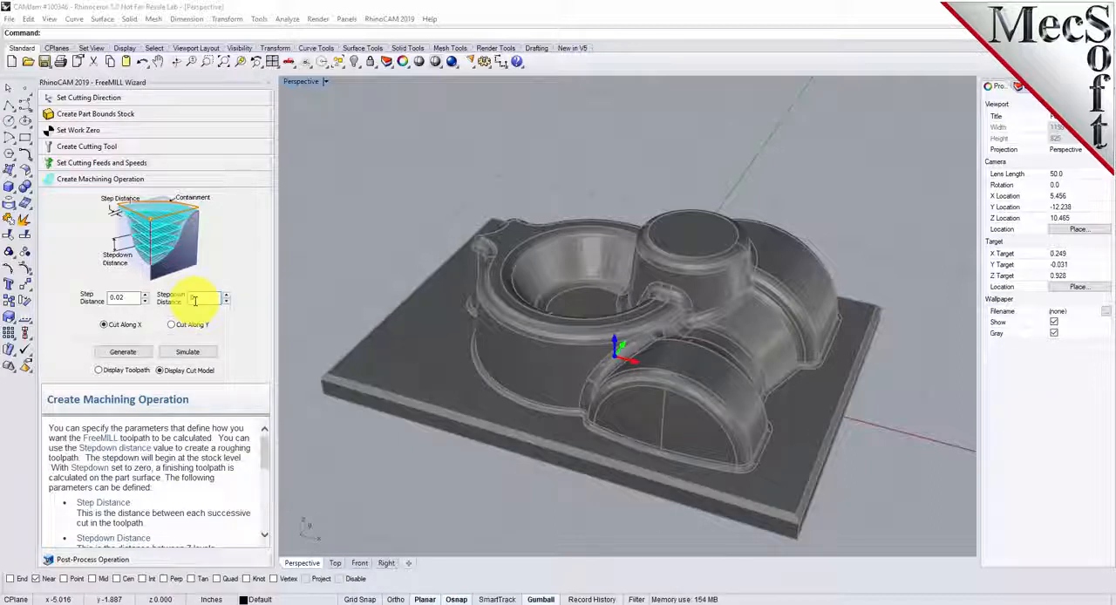
left_click(124, 353)
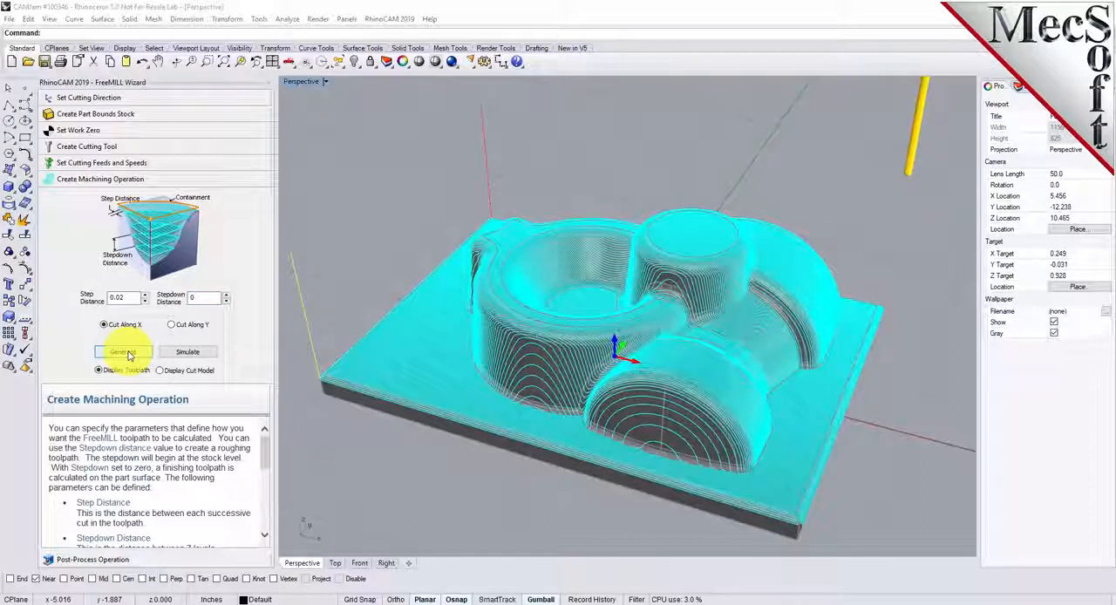
mouse_move(839, 309)
right_mouse_down()
mouse_move(747, 355)
mouse_move(677, 269)
mouse_move(680, 186)
mouse_move(604, 257)
mouse_move(660, 281)
mouse_move(842, 305)
right_mouse_up()
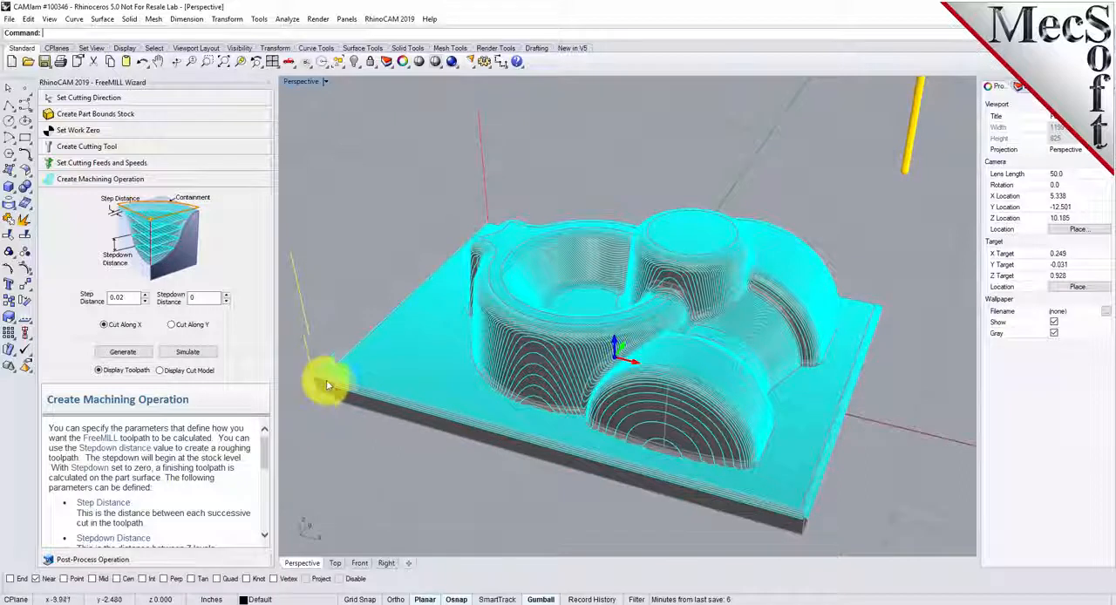
- Simulate the finishing toolpath, alternating between the toolpath and cut model displays, and inspect the finished cut model
left_click(187, 353)
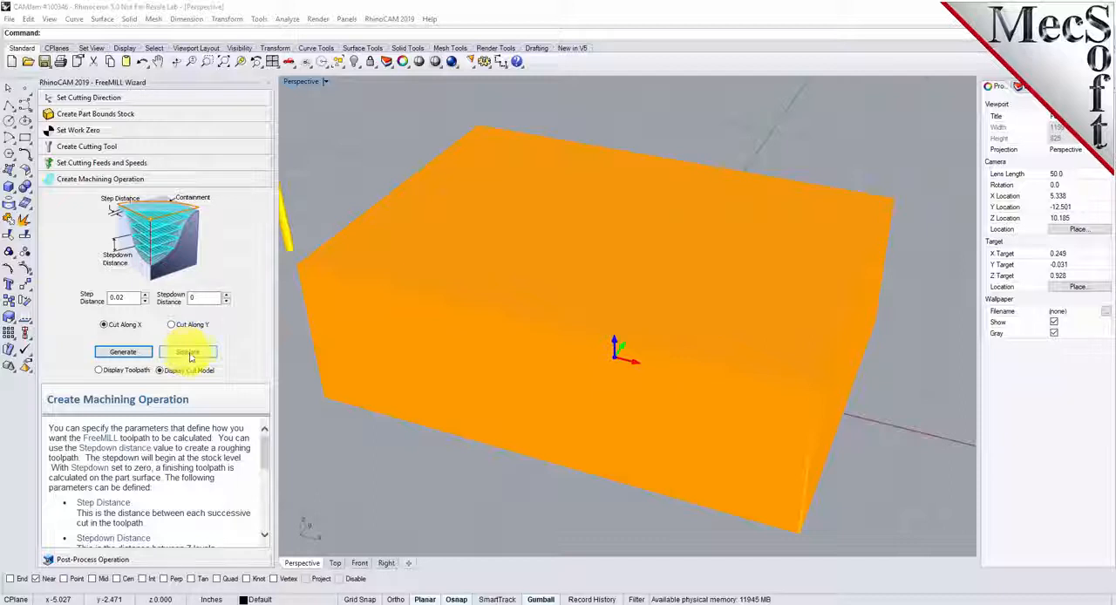
left_click(100, 371)
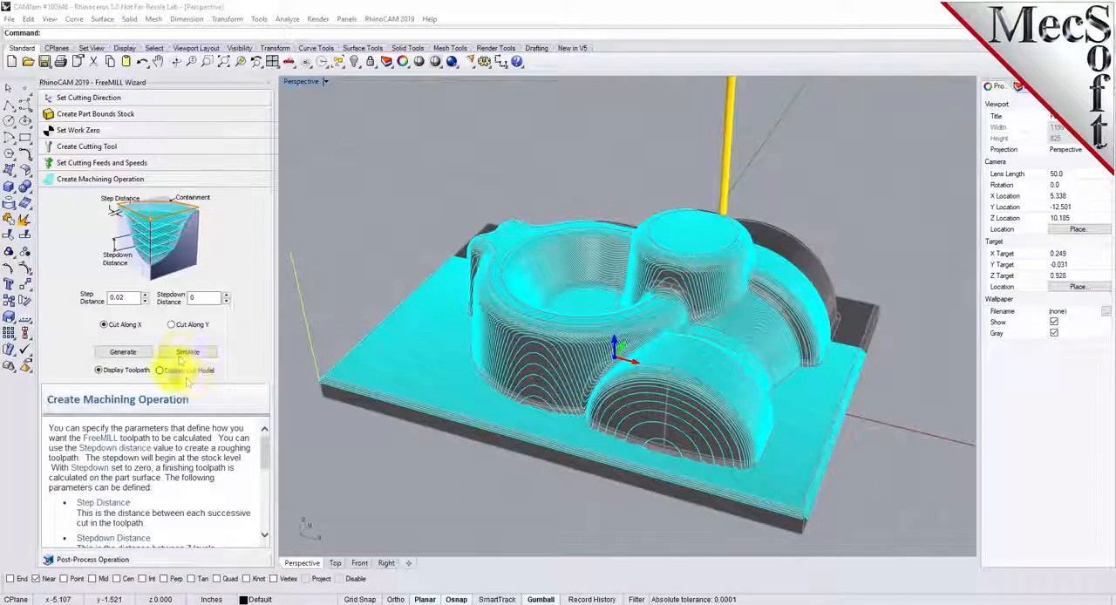
left_click(185, 356)
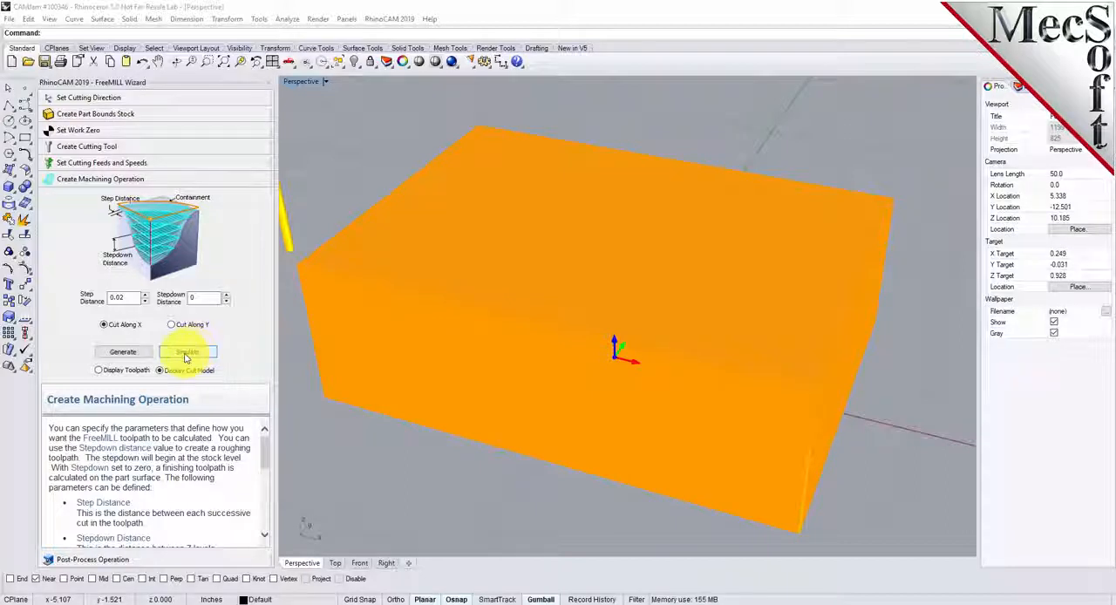
left_click(101, 370)
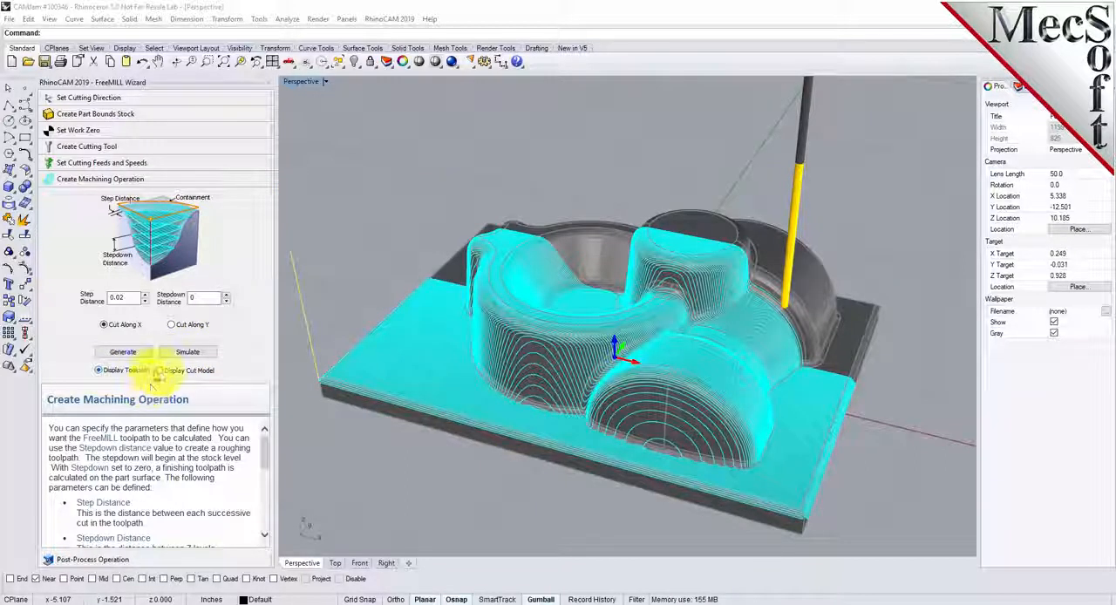
left_click(161, 370)
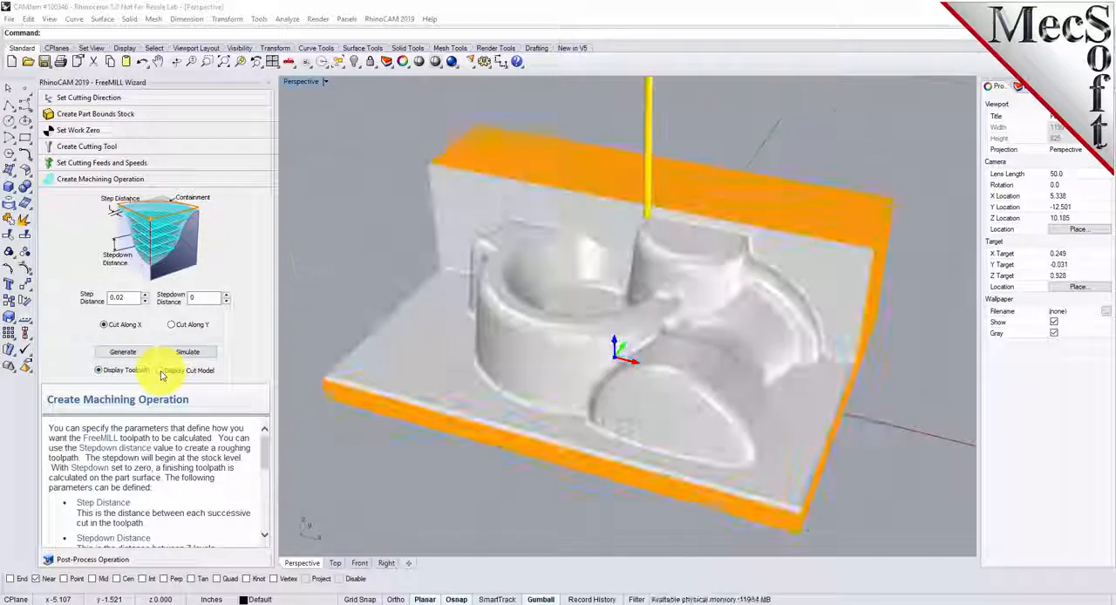
left_click(101, 372)
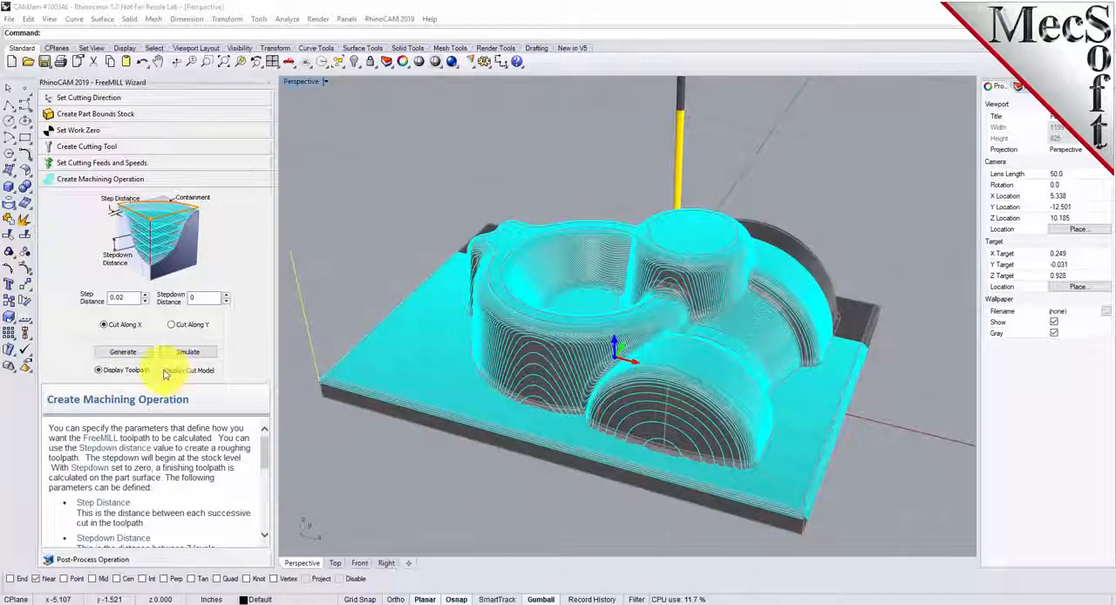
left_click(164, 371)
left_click(100, 371)
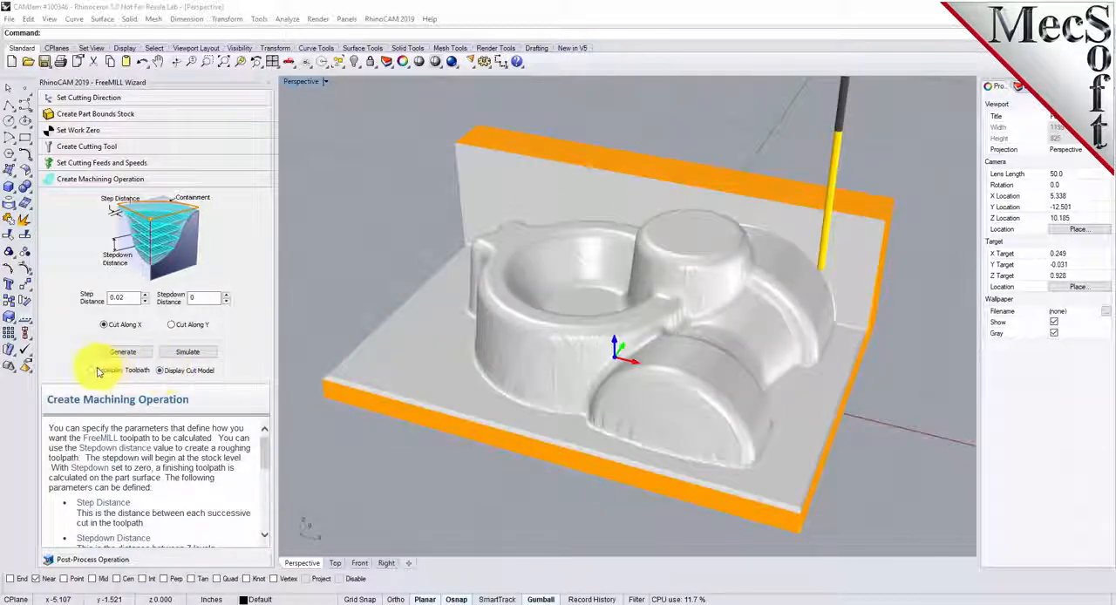
left_click(161, 371)
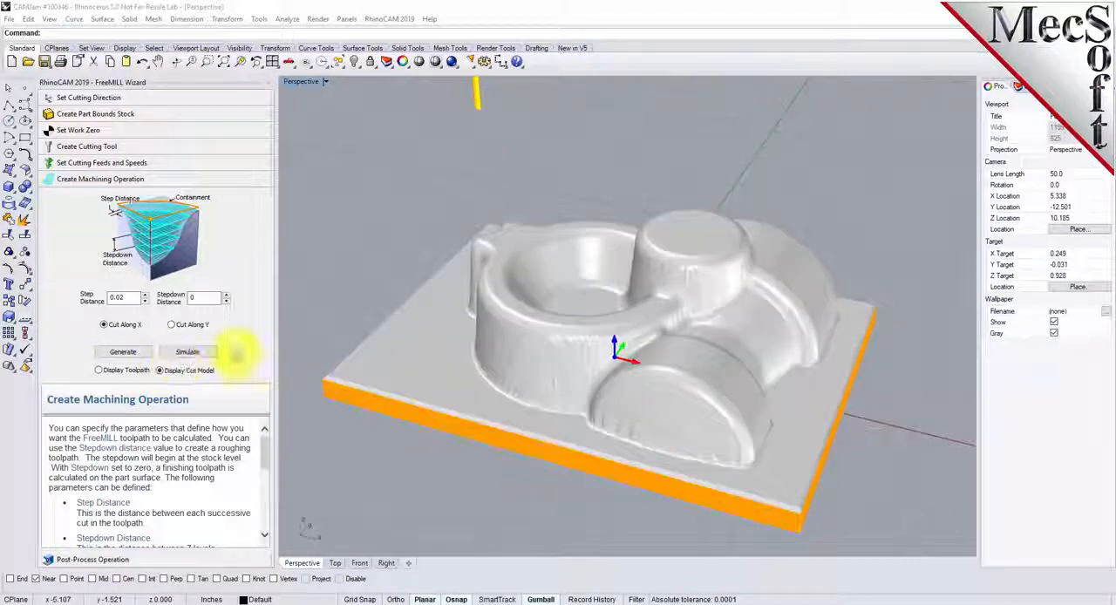
mouse_move(782, 313)
right_mouse_down()
mouse_move(750, 386)
mouse_move(667, 391)
mouse_move(598, 346)
mouse_move(600, 217)
mouse_move(601, 304)
mouse_move(709, 465)
mouse_move(792, 304)
mouse_move(772, 311)
right_mouse_up()
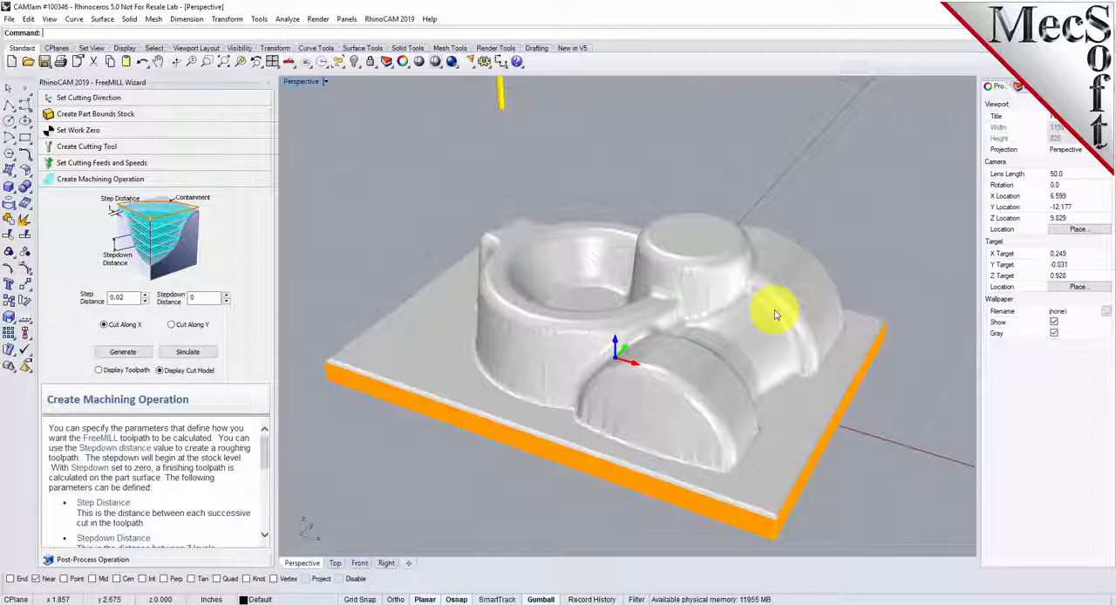
- Post-process the finishing toolpath with the Haas post processor to the file FreeMILL-PFinish.nc, and examine the G-code
left_click(100, 561)
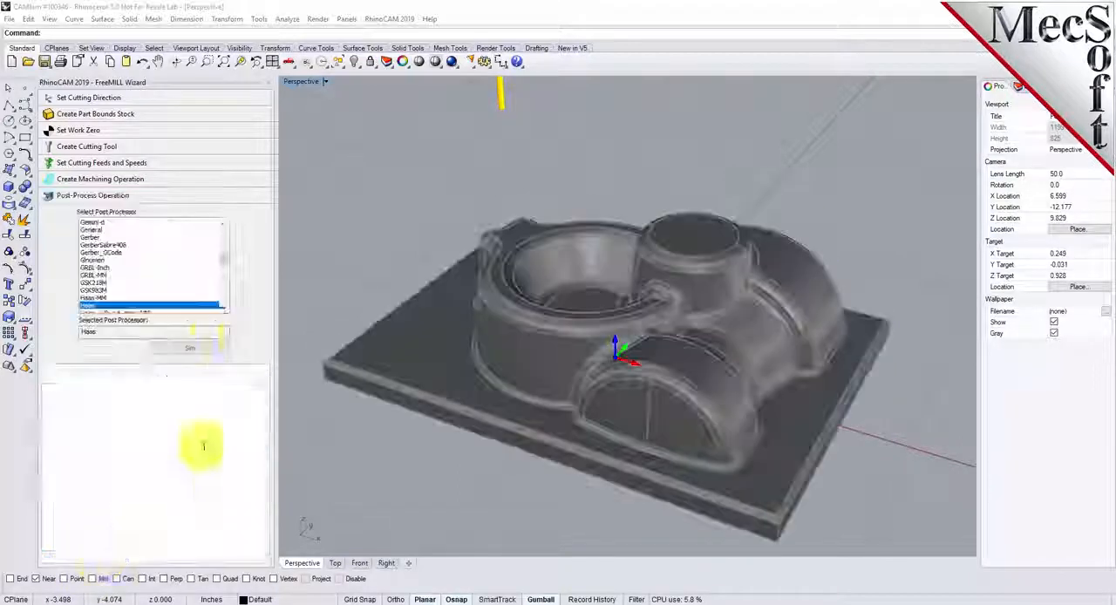
left_click(195, 348)
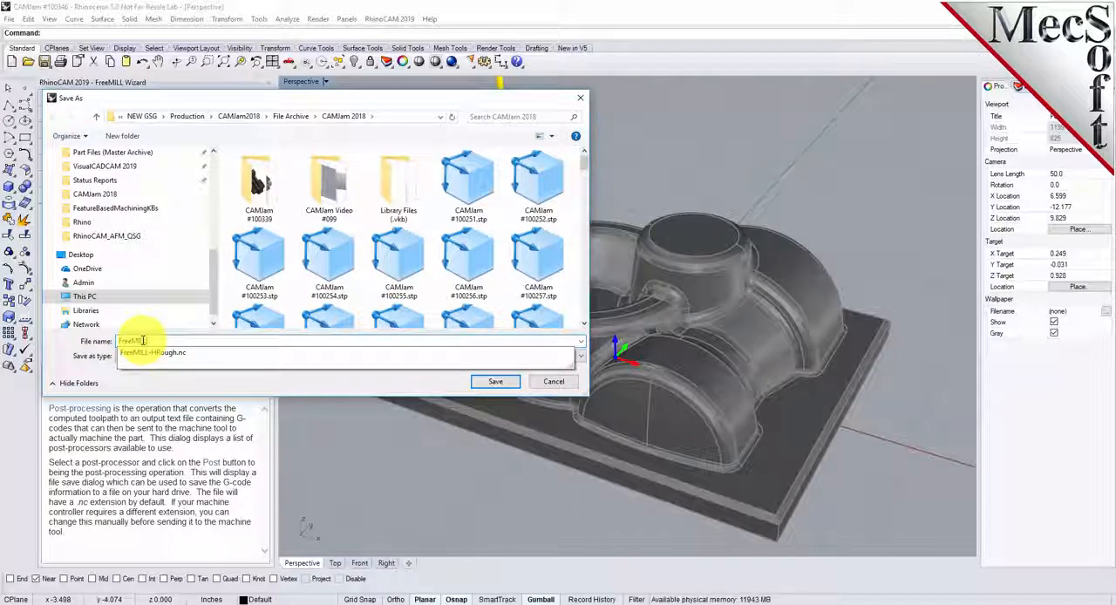
type("PFinish")
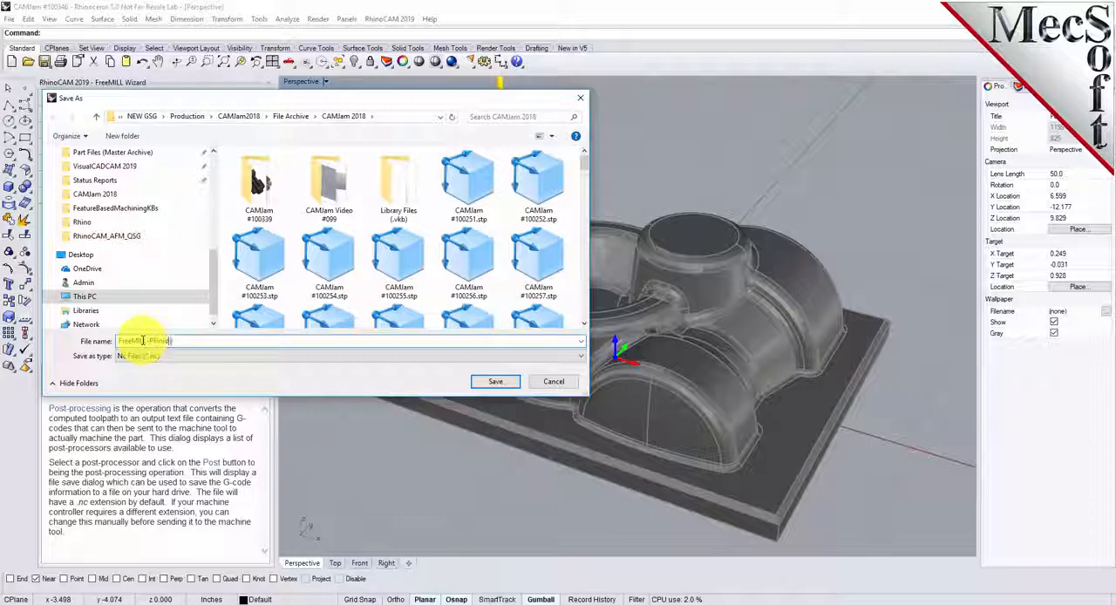
type(".nc")
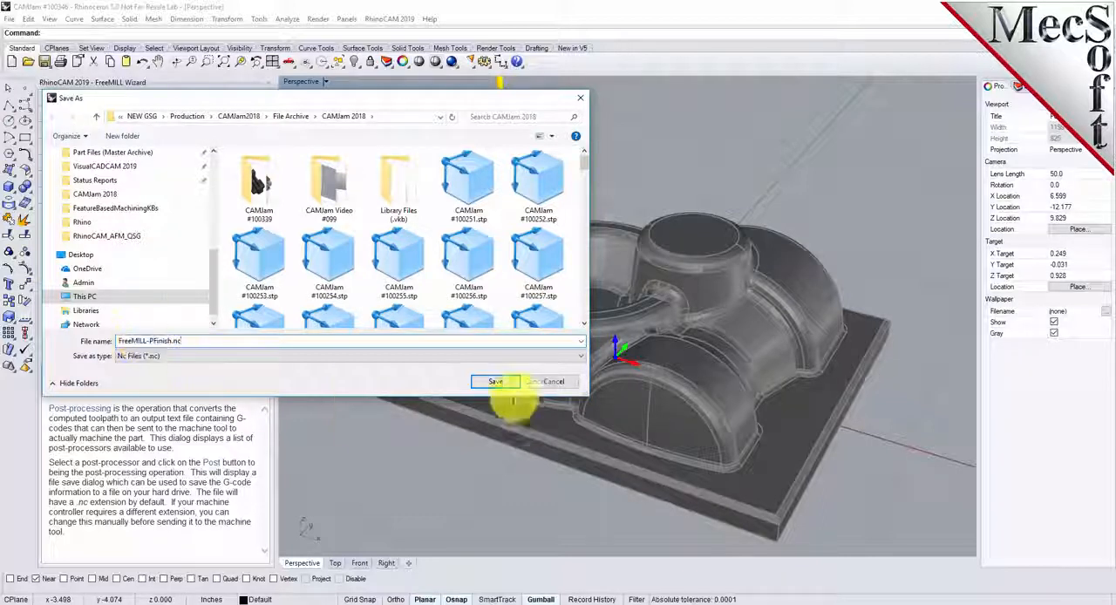
left_click(508, 380)
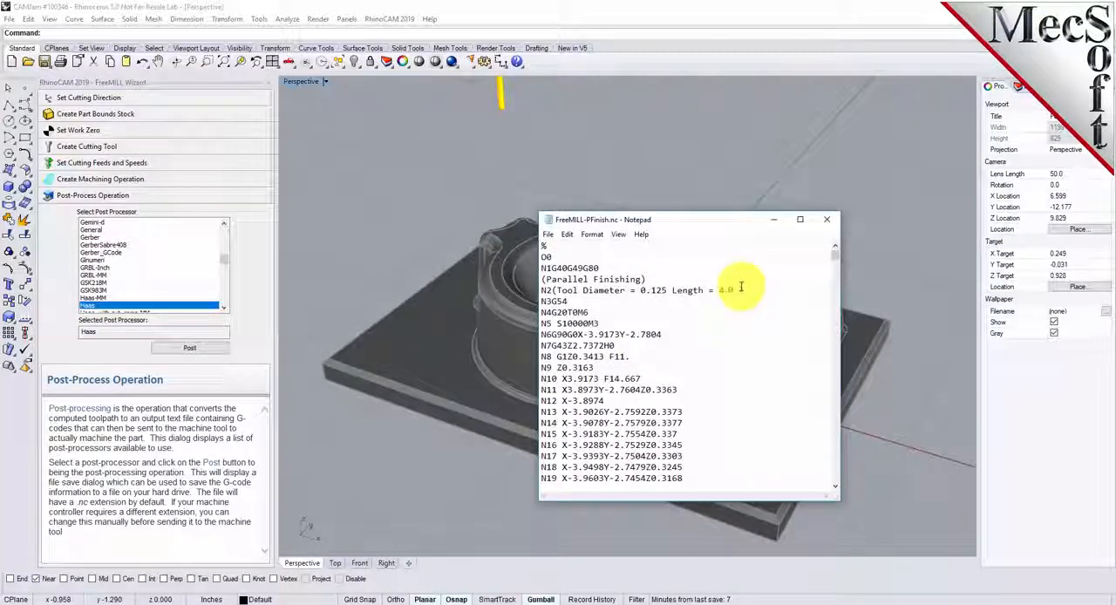
left_click_drag(834, 251, 841, 209)
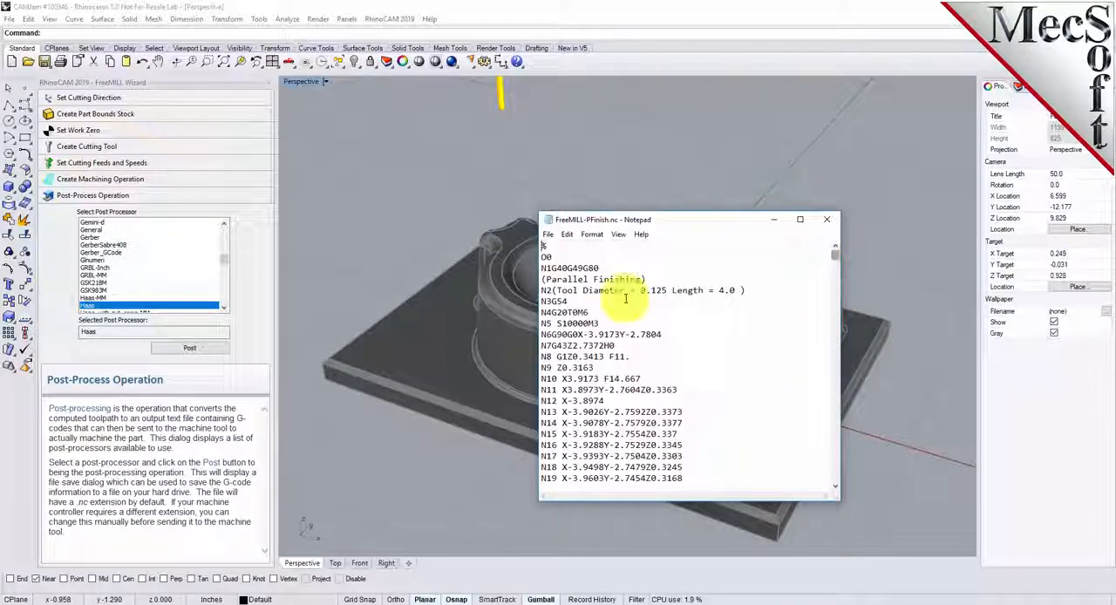